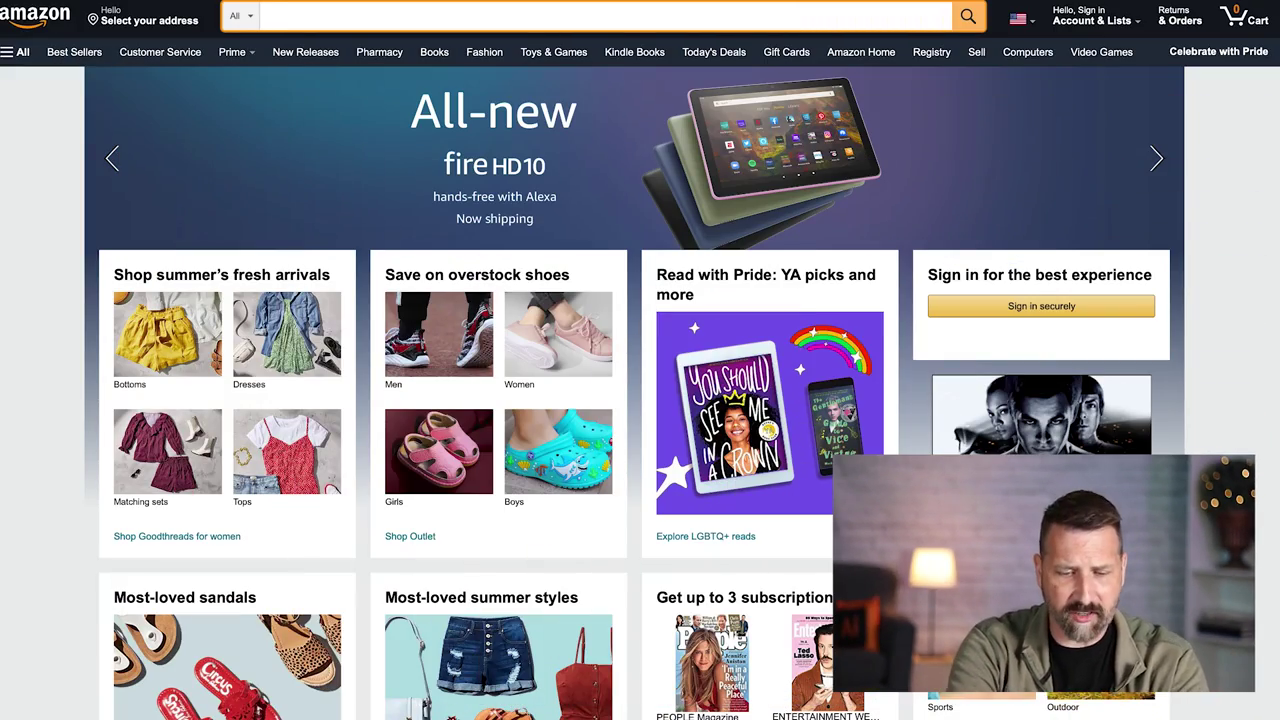
Step: Search Amazon for 'graphics tablets' and scroll through the listings and back to the top
{"action": "type", "text": "raphics ta"}
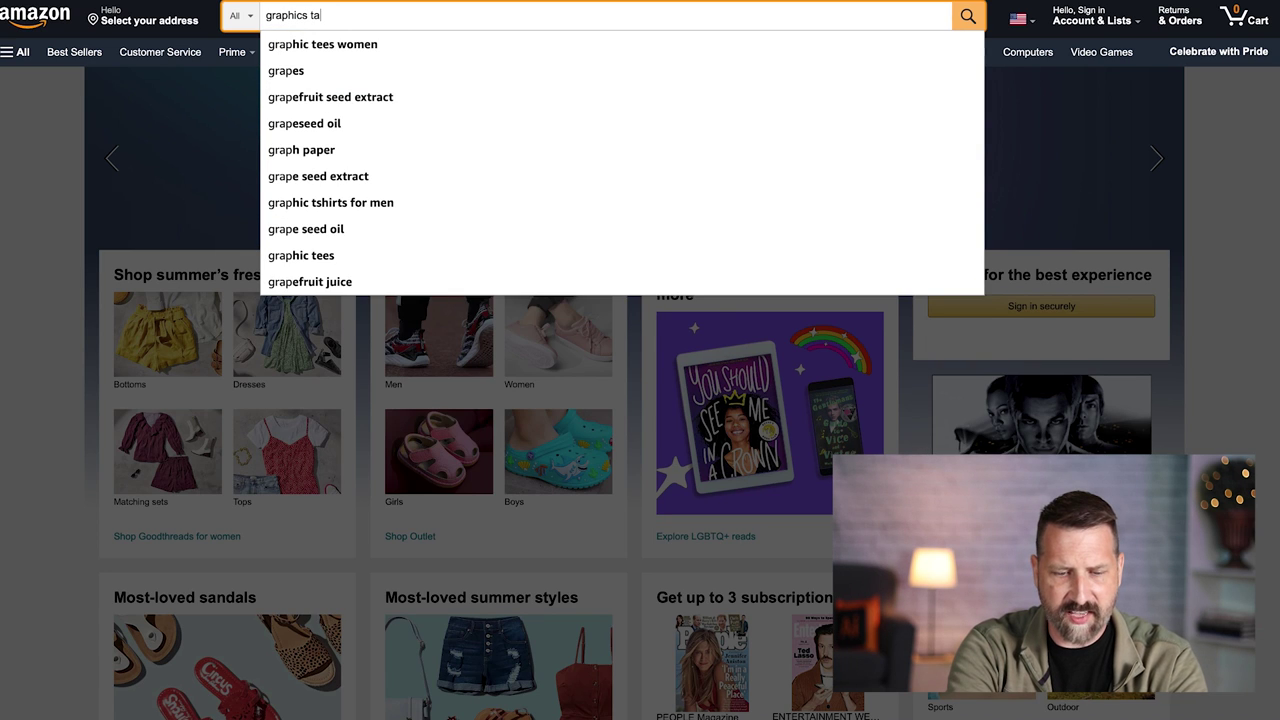
{"action": "type", "text": "blets"}
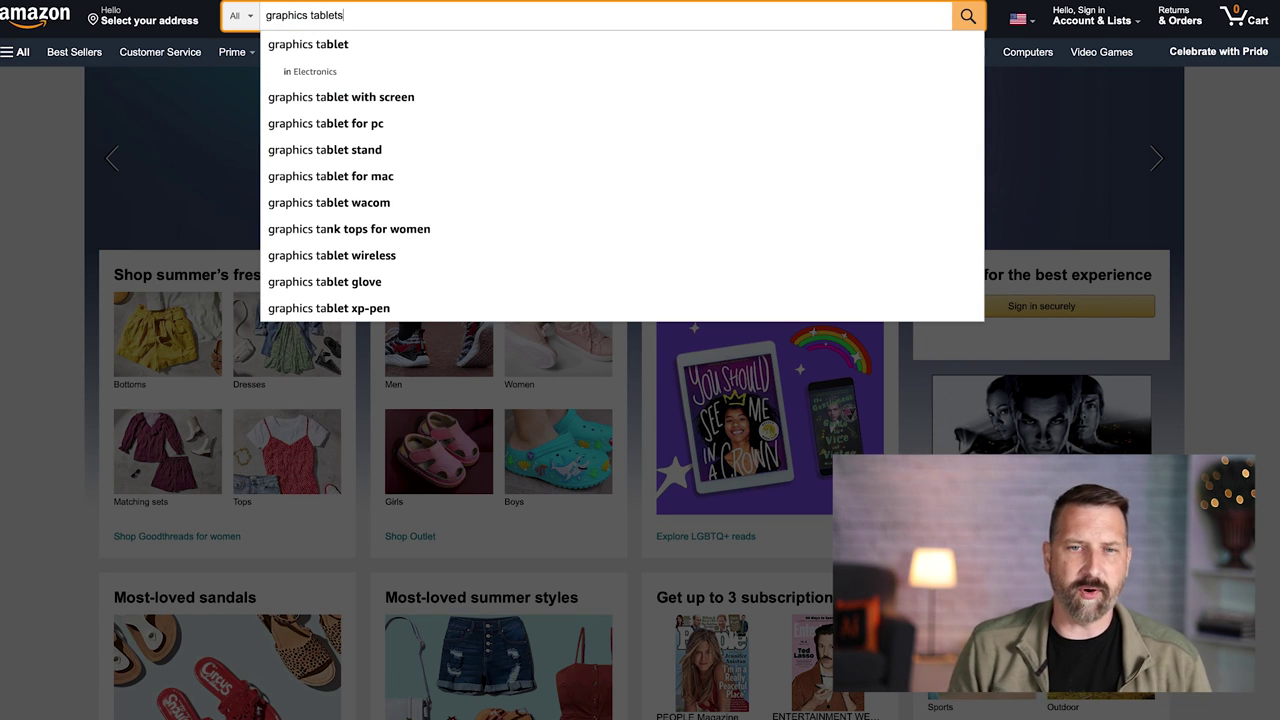
{"action": "key", "text": "Return"}
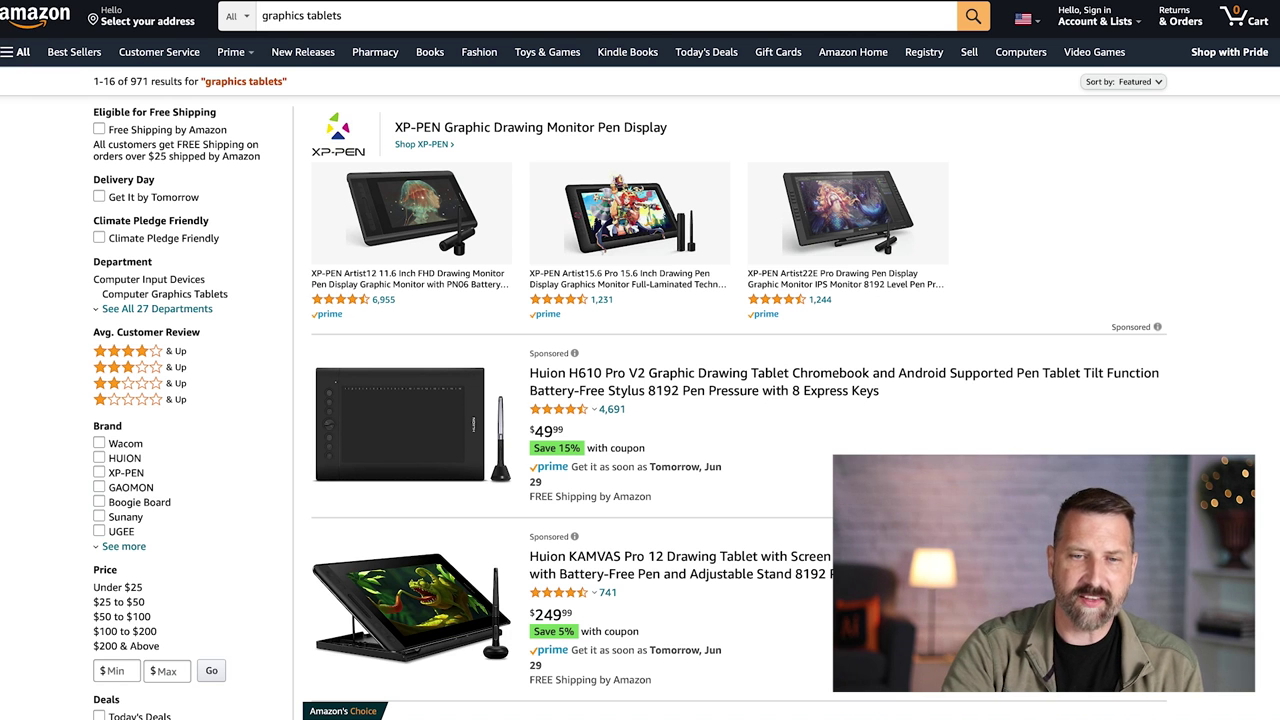
{"action": "scroll", "coordinate": [832, 397], "scroll_direction": "down", "scroll_amount": 2}
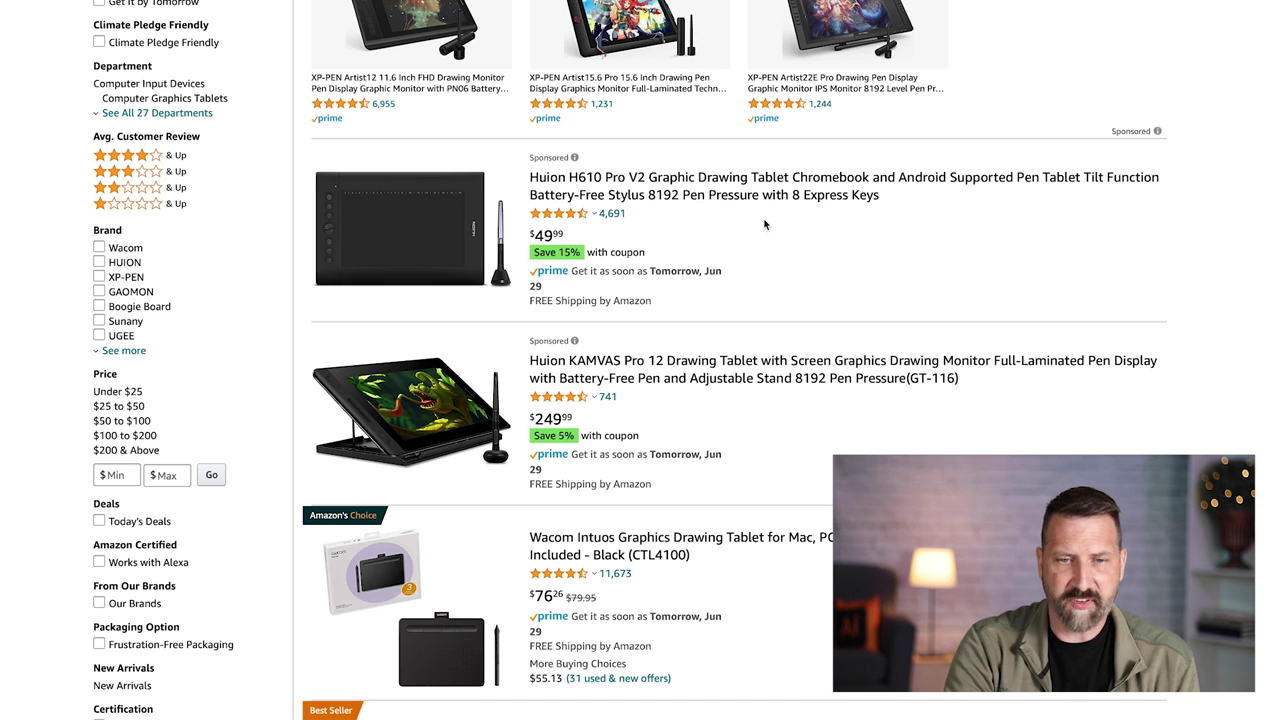
{"action": "scroll", "coordinate": [764, 224], "scroll_direction": "down", "scroll_amount": 2}
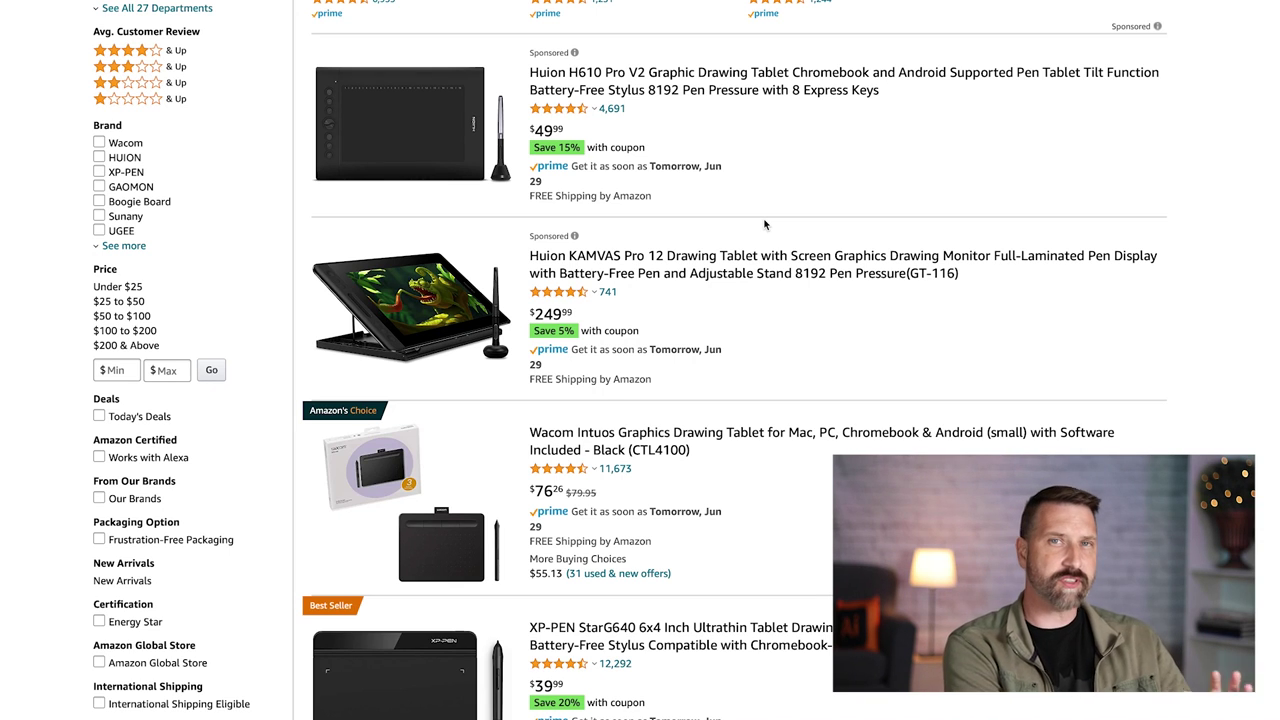
{"action": "scroll", "coordinate": [765, 224], "scroll_direction": "down", "scroll_amount": 5}
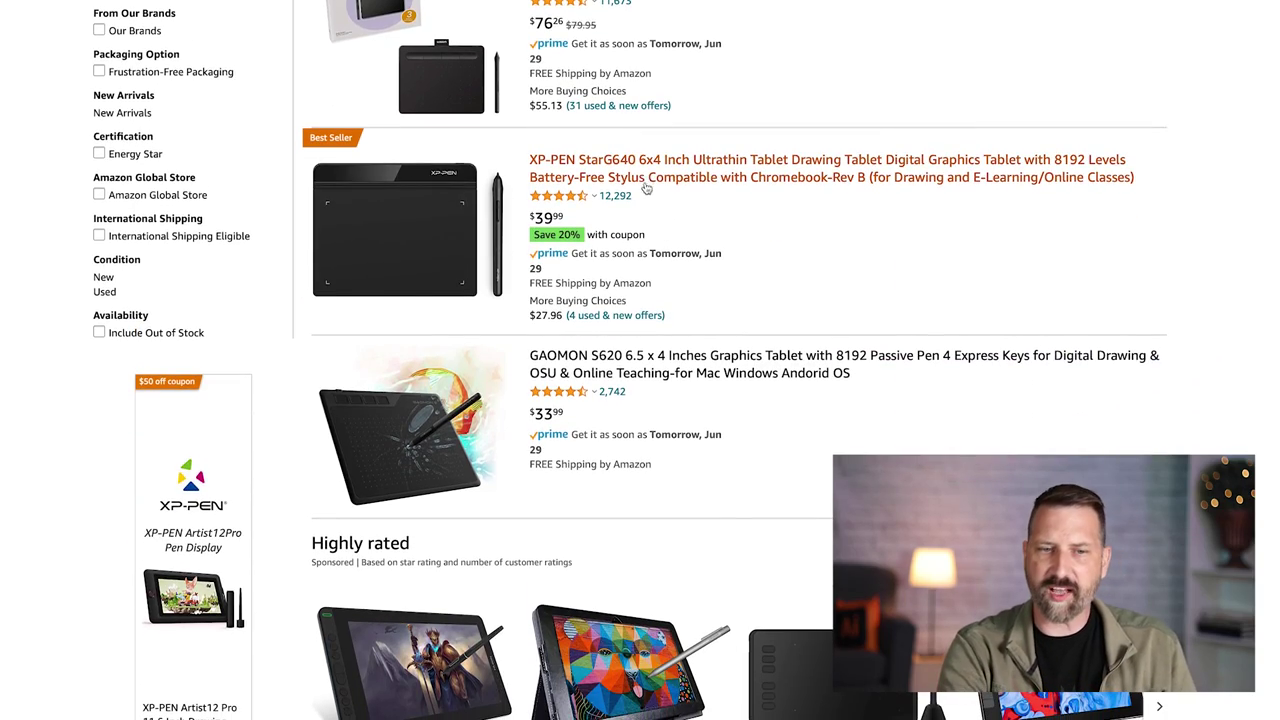
{"action": "scroll", "coordinate": [684, 391], "scroll_direction": "down", "scroll_amount": 1}
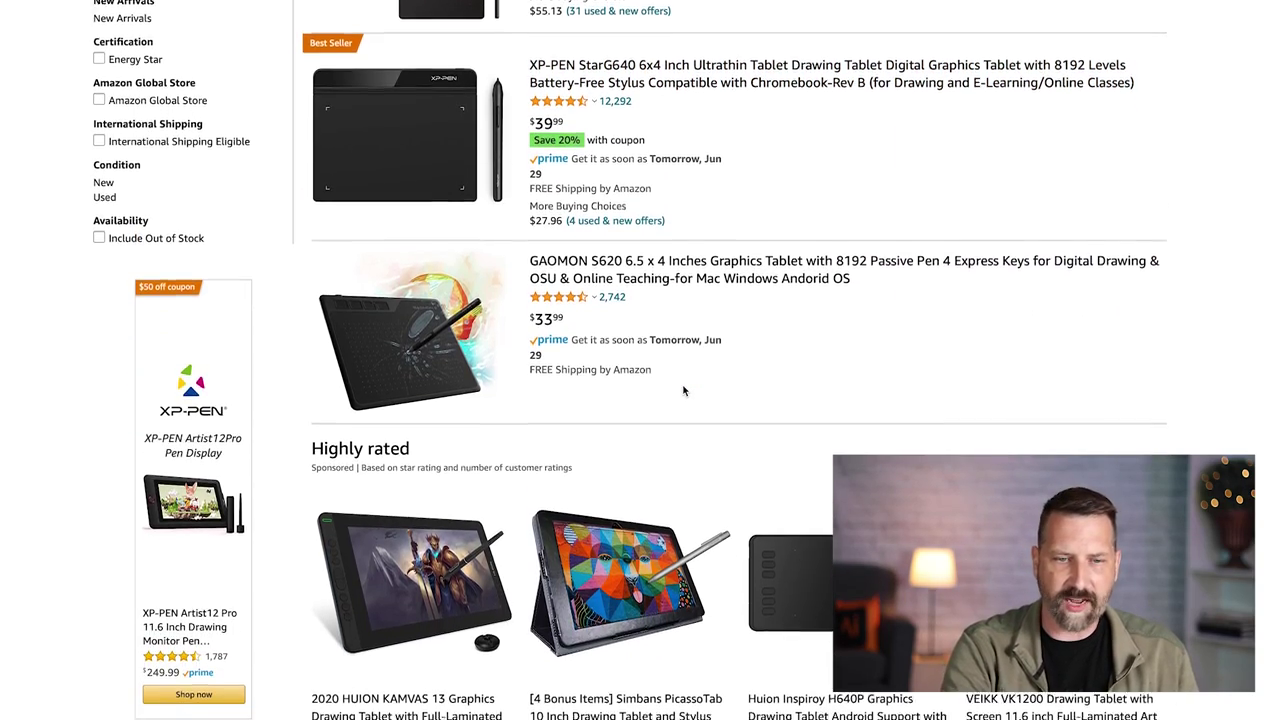
{"action": "scroll", "coordinate": [684, 391], "scroll_direction": "down", "scroll_amount": 7}
{"action": "scroll", "coordinate": [684, 391], "scroll_direction": "down", "scroll_amount": 9}
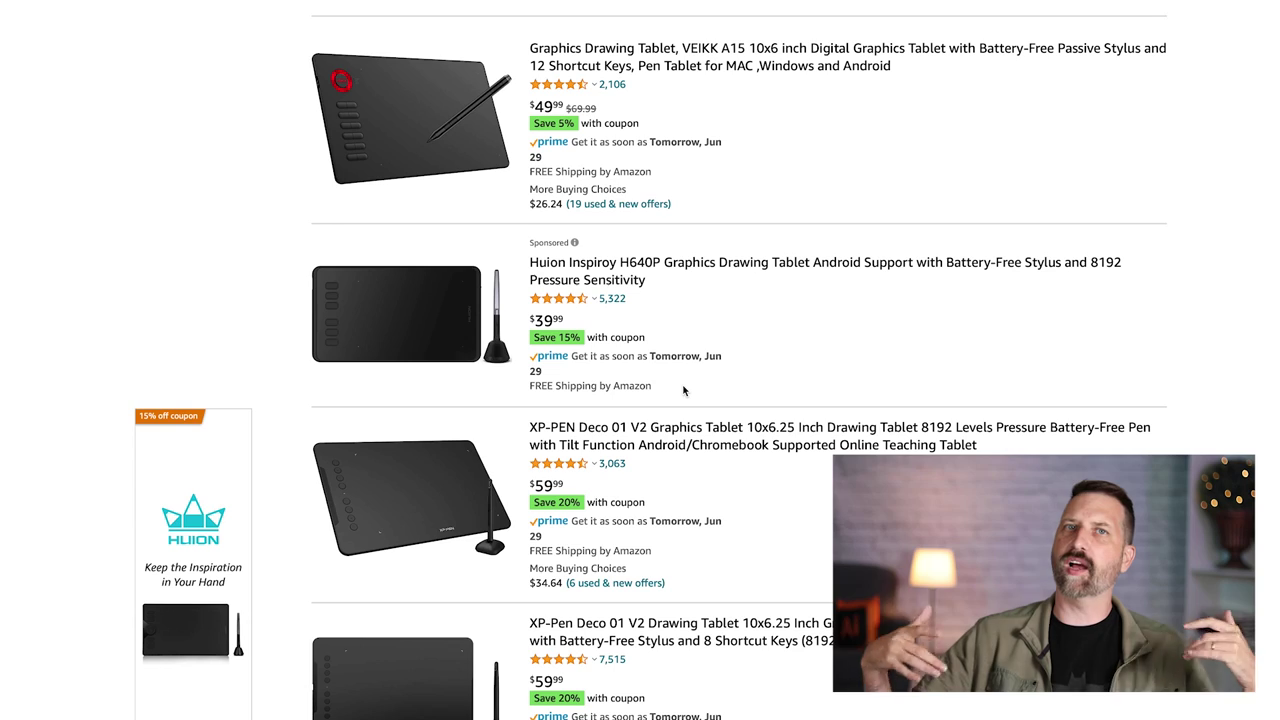
{"action": "scroll", "coordinate": [684, 390], "scroll_direction": "up", "scroll_amount": 15}
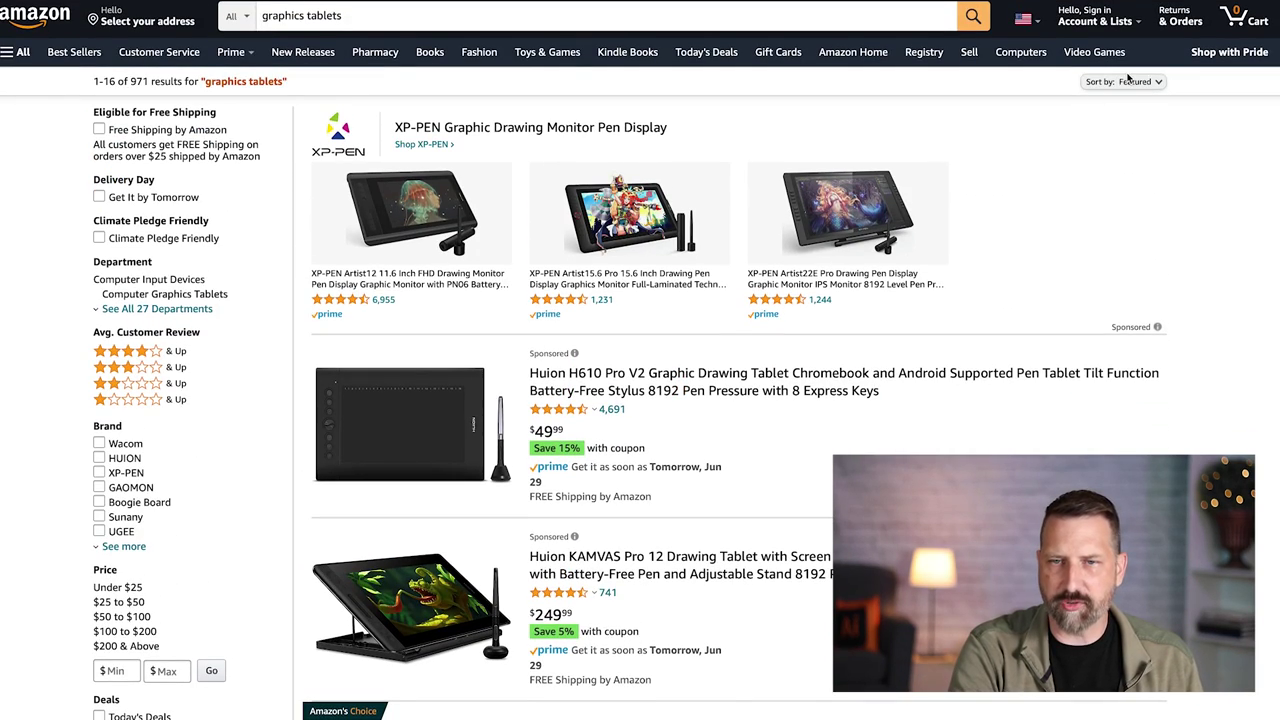
{"action": "left_click", "coordinate": [1129, 81]}
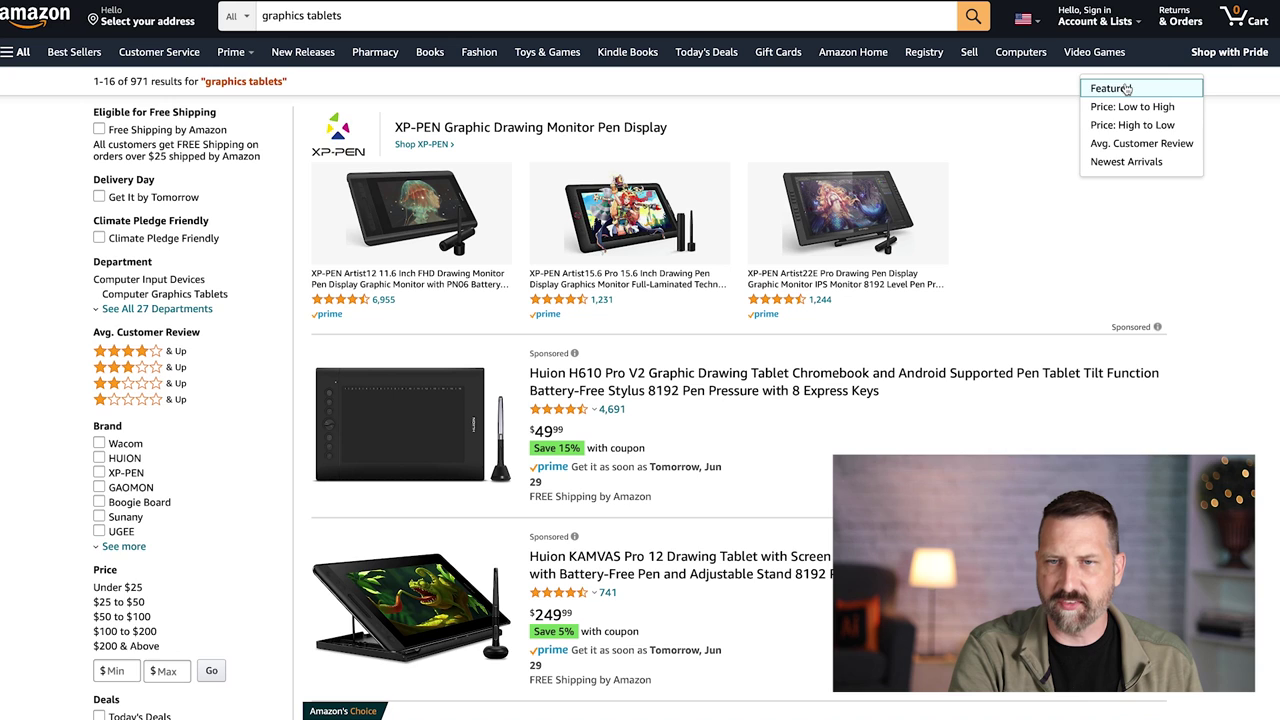
Step: Sort the results by Price: Low to High and check the cheapest OTTATAT listing
{"action": "left_click", "coordinate": [1128, 107]}
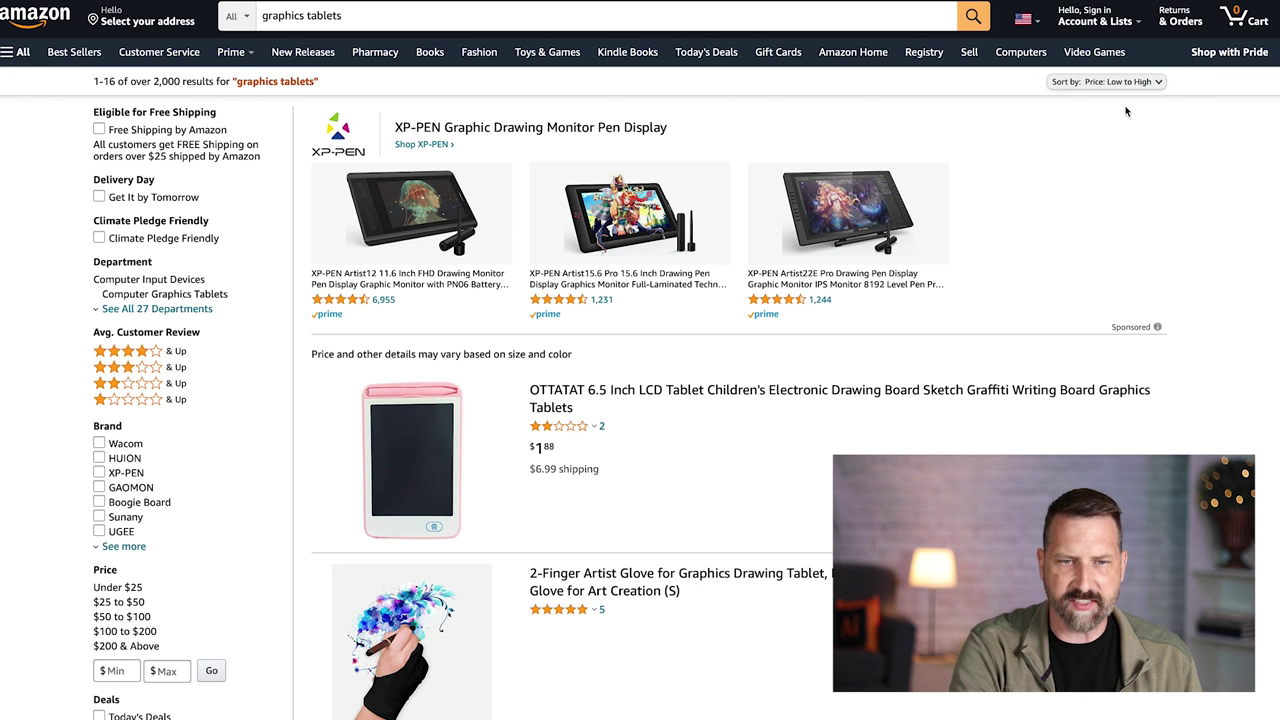
{"action": "left_click", "coordinate": [1013, 397]}
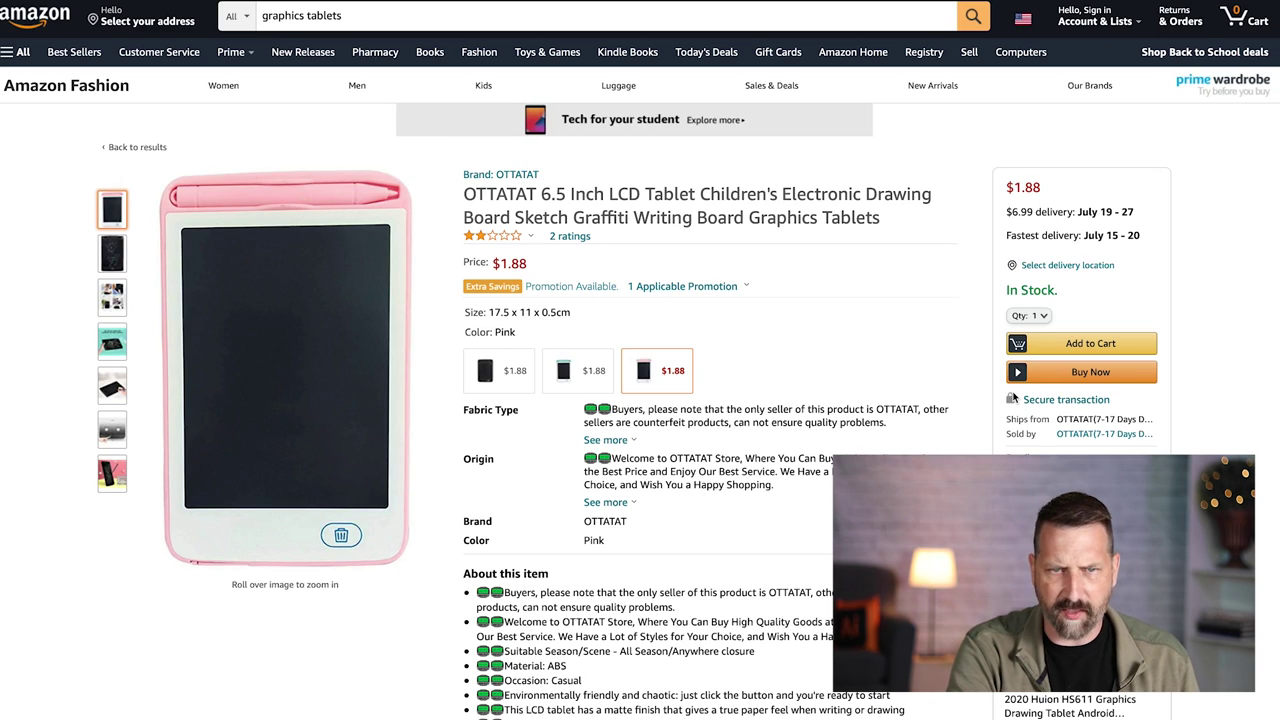
{"action": "key", "text": "alt+Left"}
Step: Scroll the price-sorted tablet results and start a search for 'huion'
{"action": "scroll", "coordinate": [1013, 397], "scroll_direction": "down", "scroll_amount": 8}
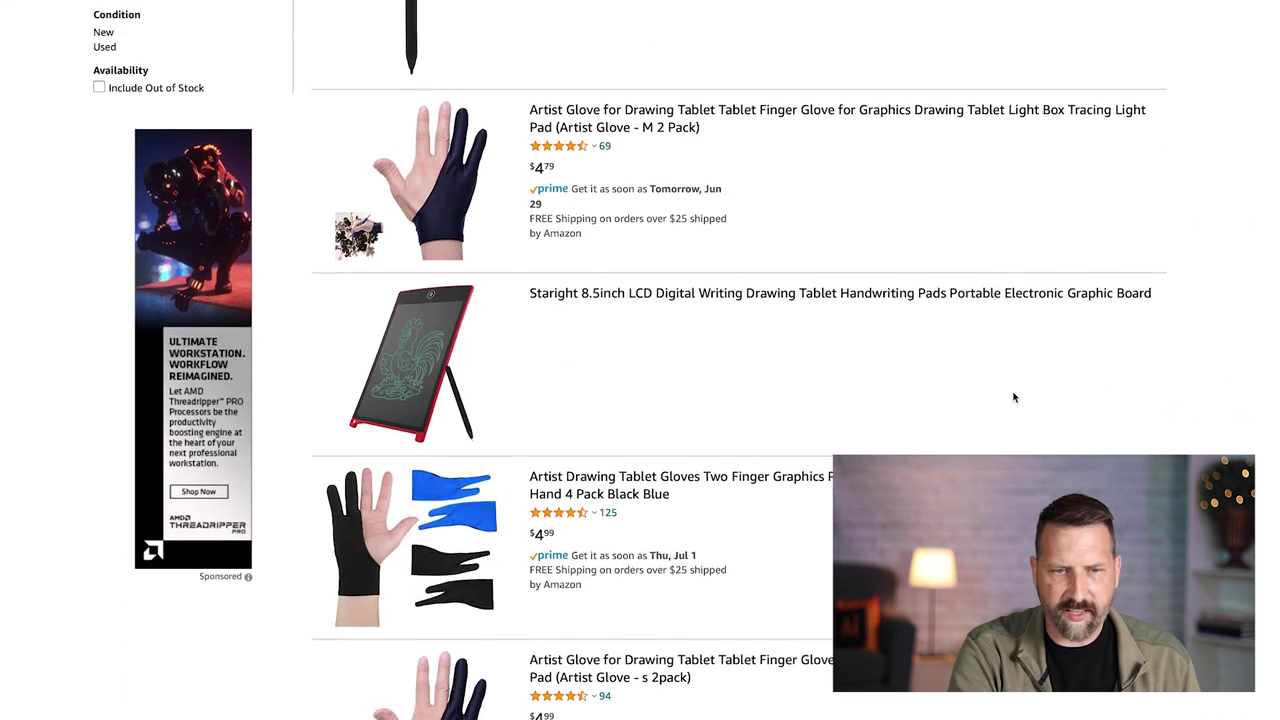
{"action": "scroll", "coordinate": [1013, 397], "scroll_direction": "down", "scroll_amount": 5}
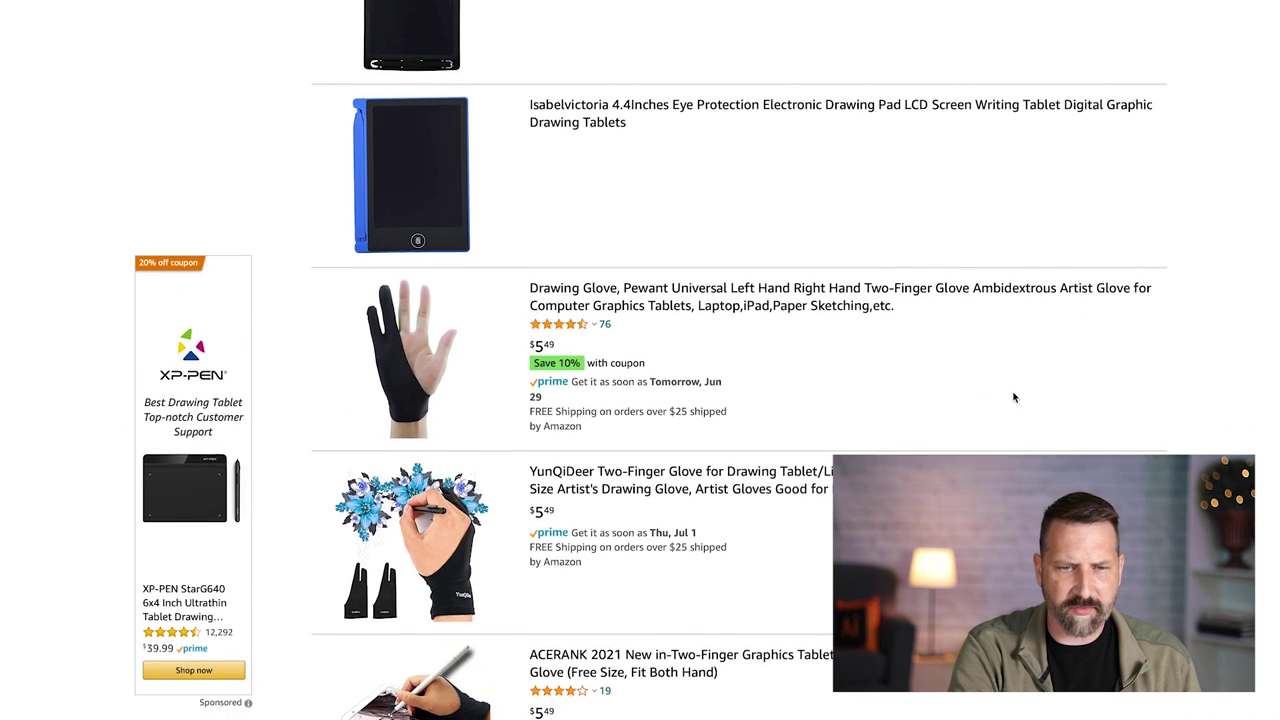
{"action": "scroll", "coordinate": [1013, 397], "scroll_direction": "down", "scroll_amount": 6}
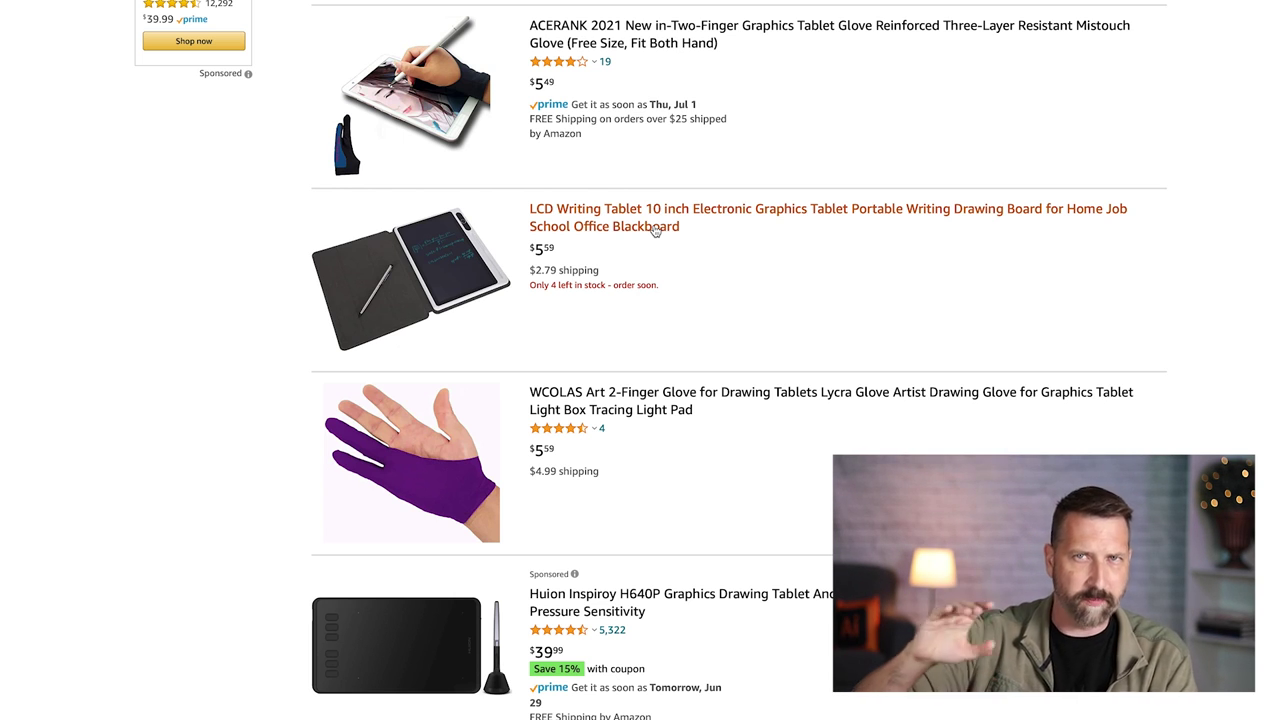
{"action": "type", "text": "huion"}
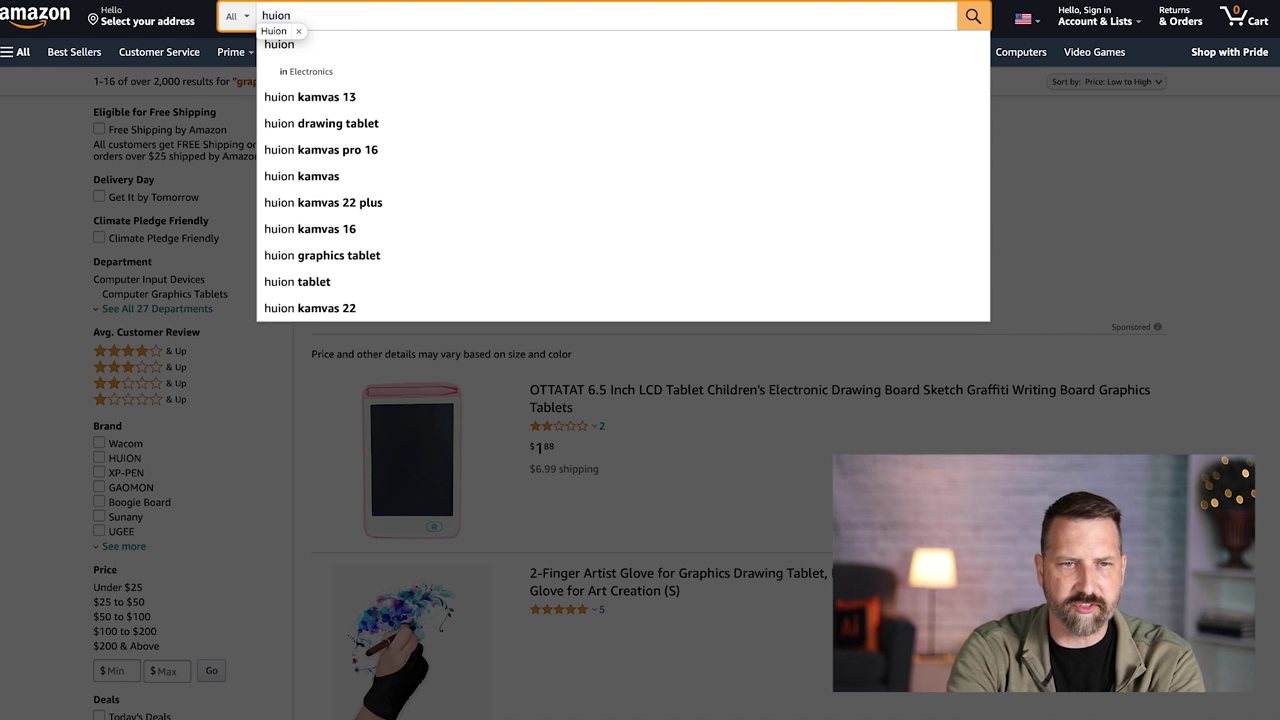
{"action": "left_click", "coordinate": [557, 45]}
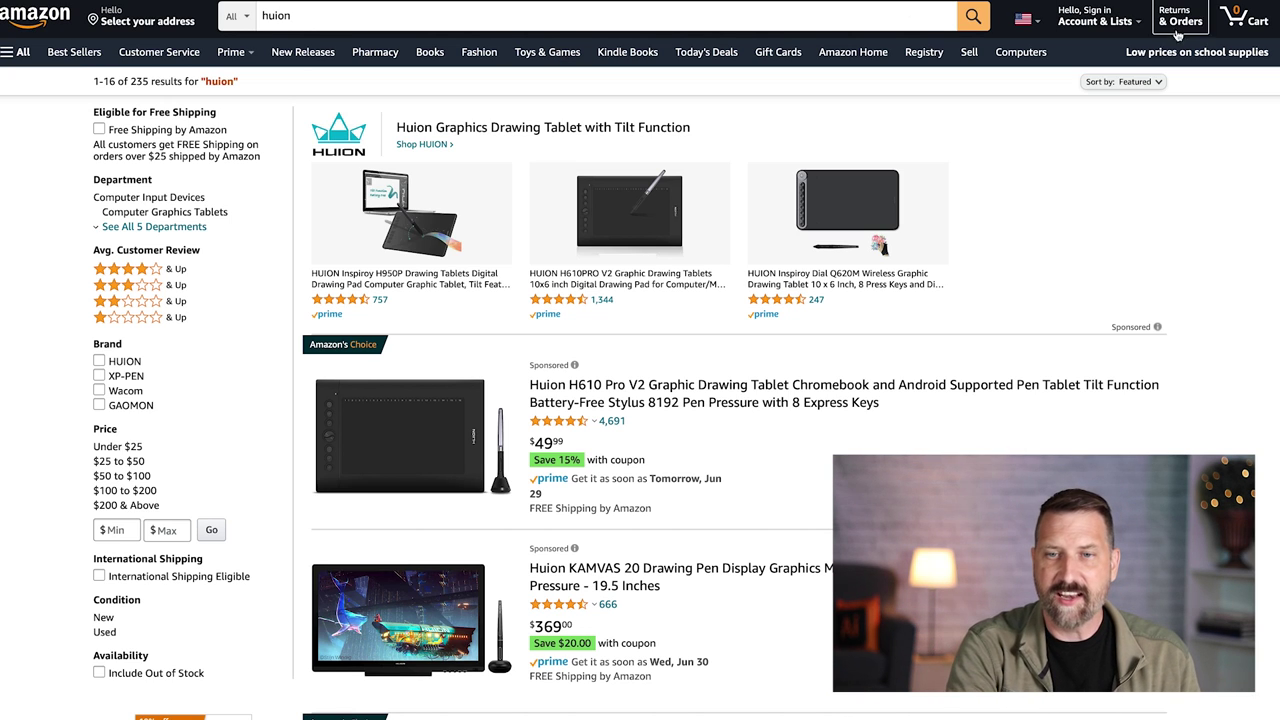
{"action": "left_click", "coordinate": [1150, 84]}
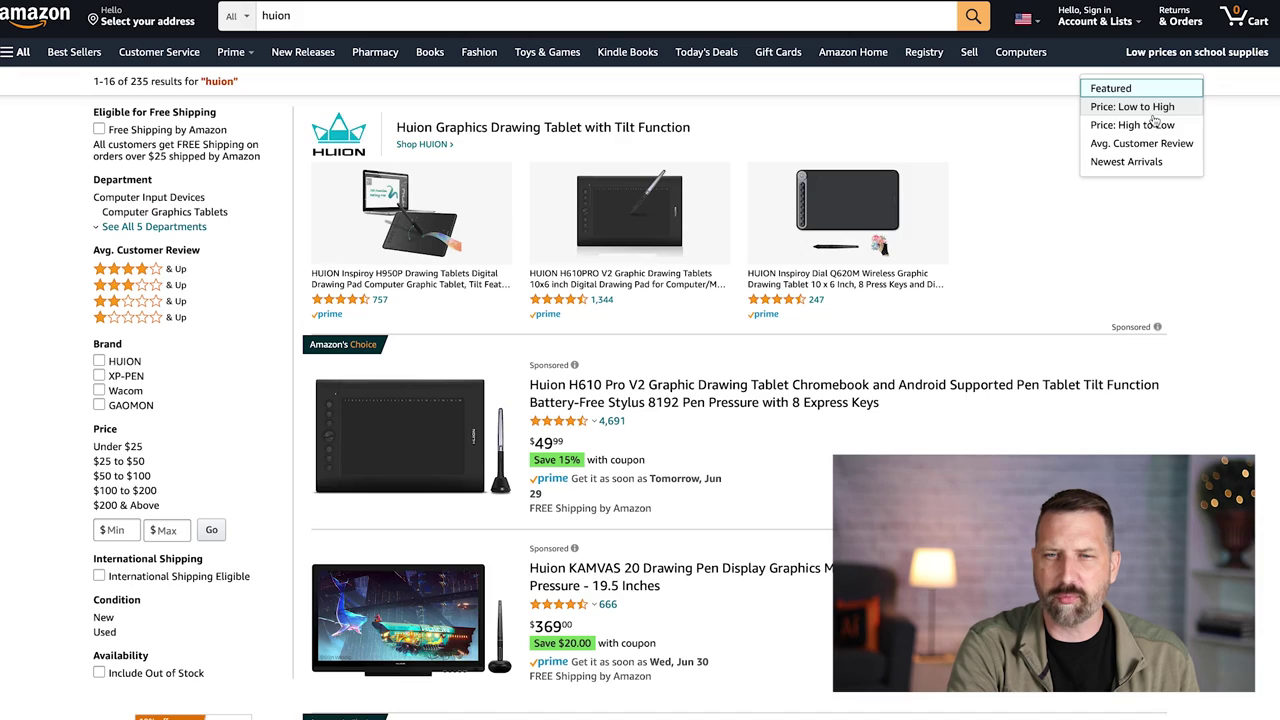
{"action": "left_click", "coordinate": [1152, 112]}
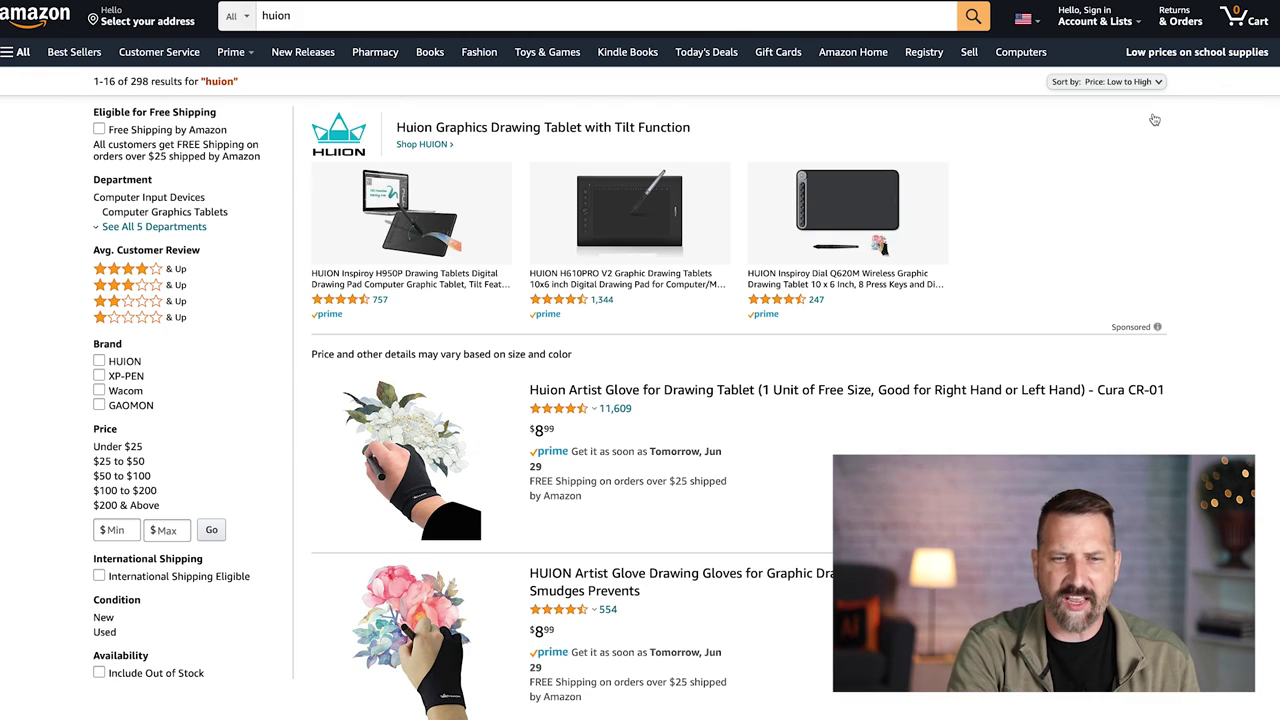
{"action": "scroll", "coordinate": [1154, 120], "scroll_direction": "down", "scroll_amount": 7}
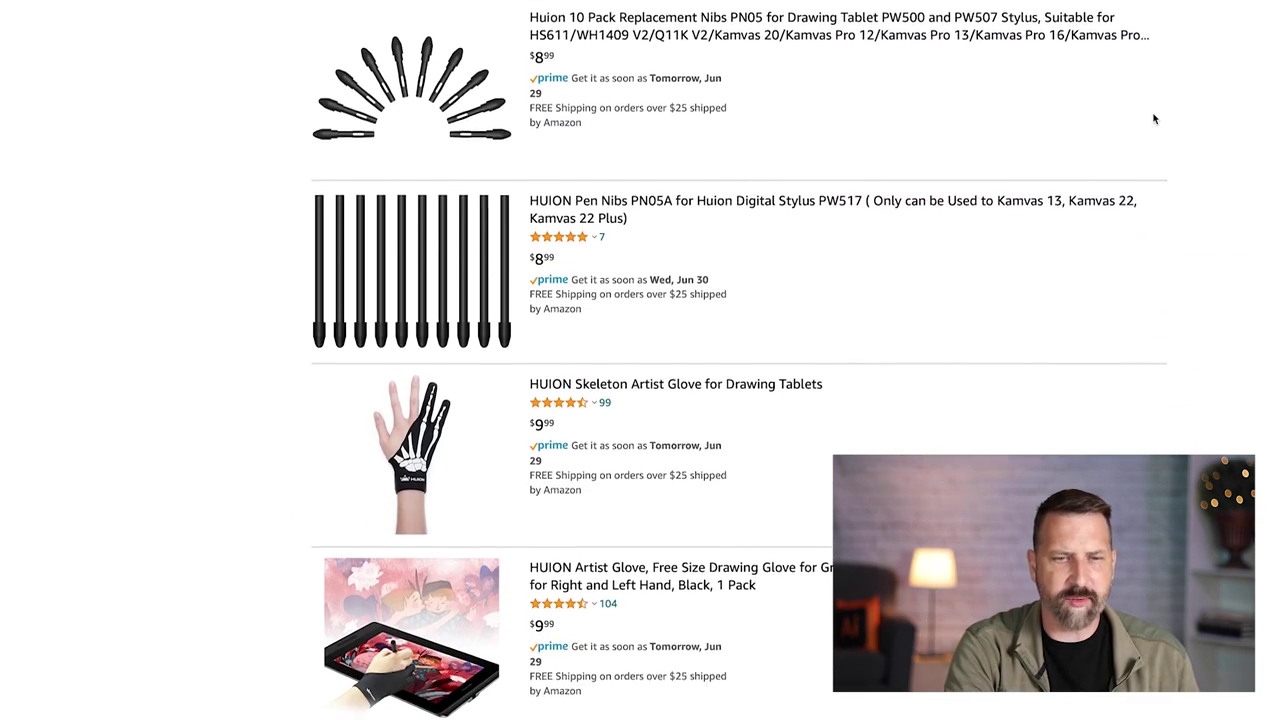
{"action": "scroll", "coordinate": [1154, 120], "scroll_direction": "down", "scroll_amount": 8}
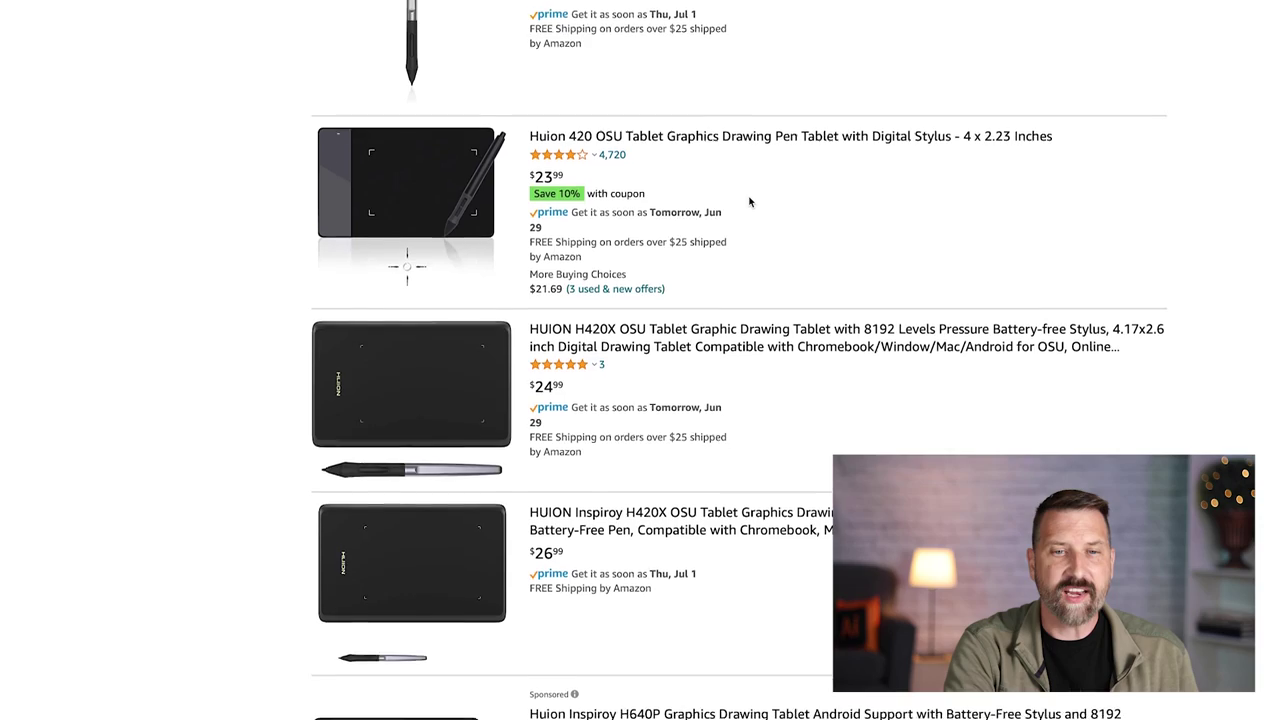
{"action": "scroll", "coordinate": [749, 202], "scroll_direction": "down", "scroll_amount": 1}
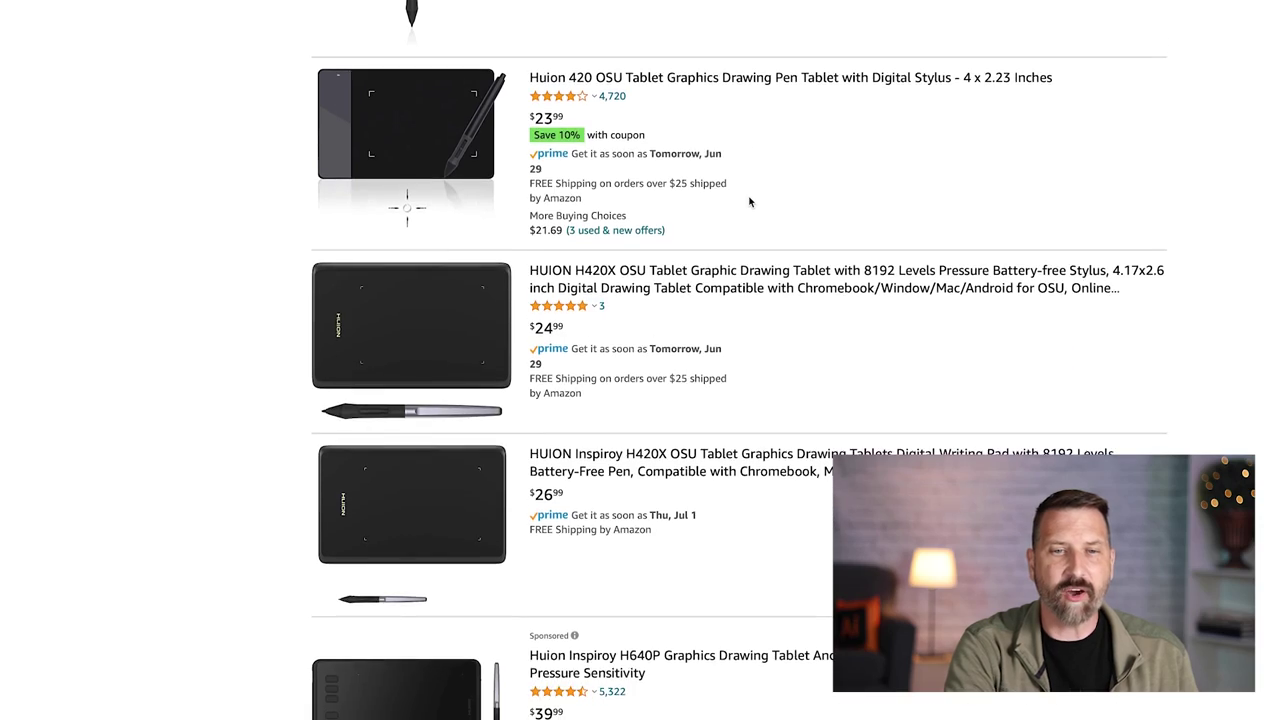
{"action": "left_click", "coordinate": [783, 290]}
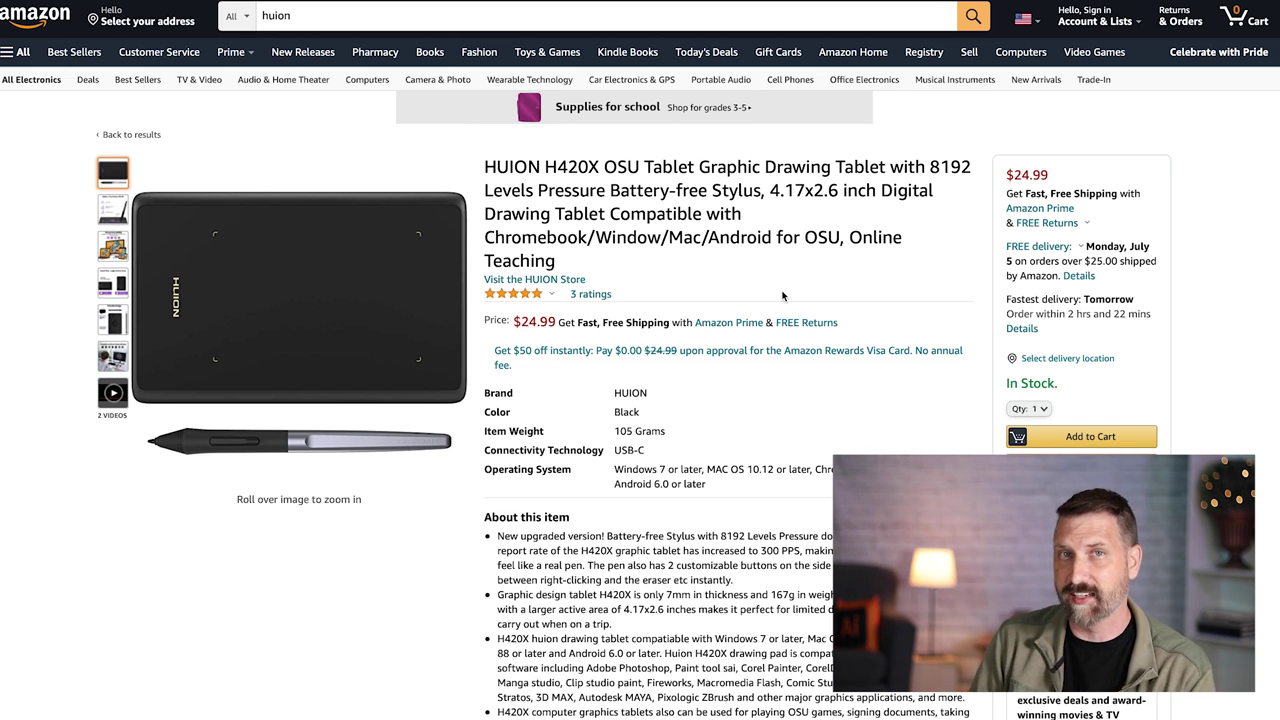
{"action": "left_click", "coordinate": [663, 16]}
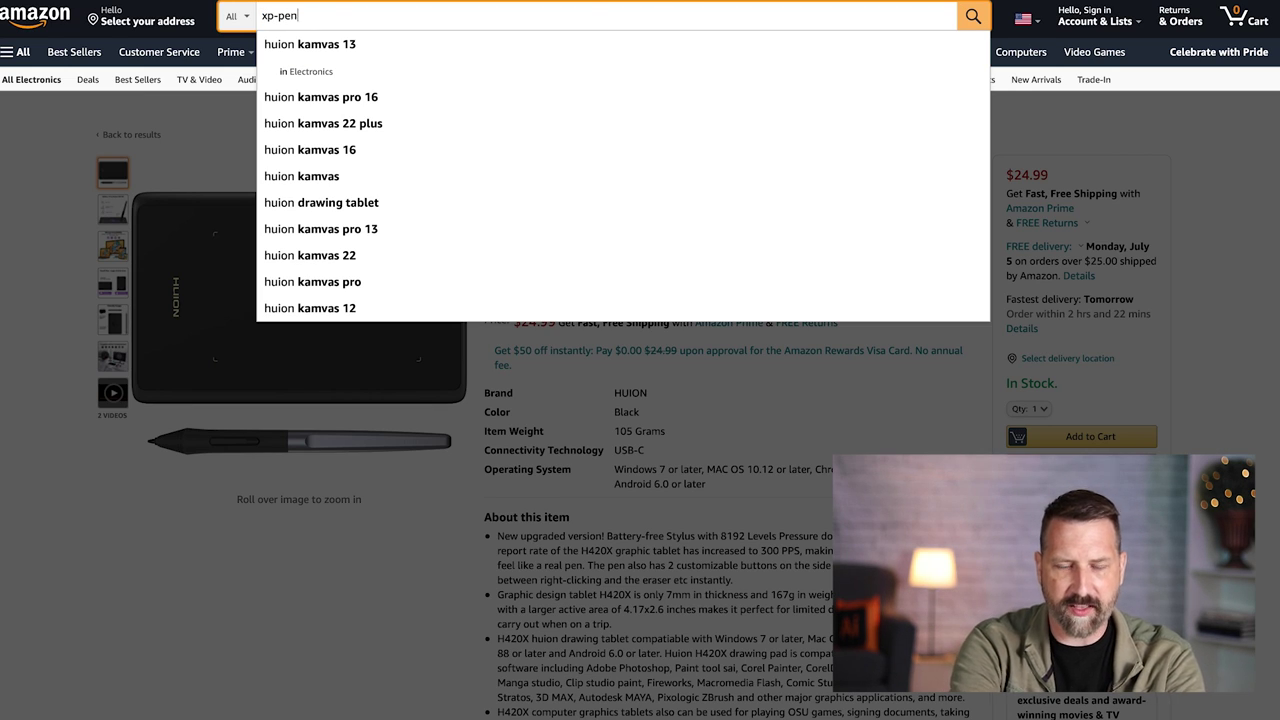
Step: Search for xp-pen tablets sorted by Price: Low to High and scroll the results
{"action": "key", "text": "Return"}
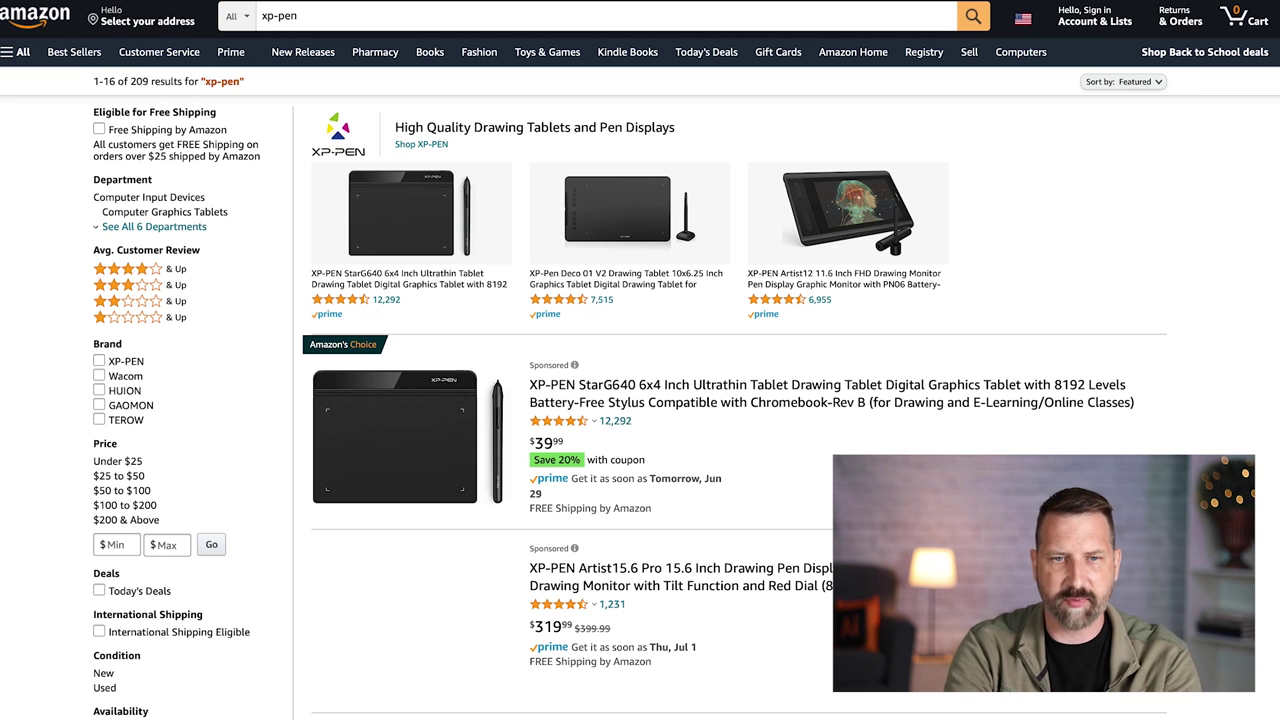
{"action": "left_click", "coordinate": [1133, 106]}
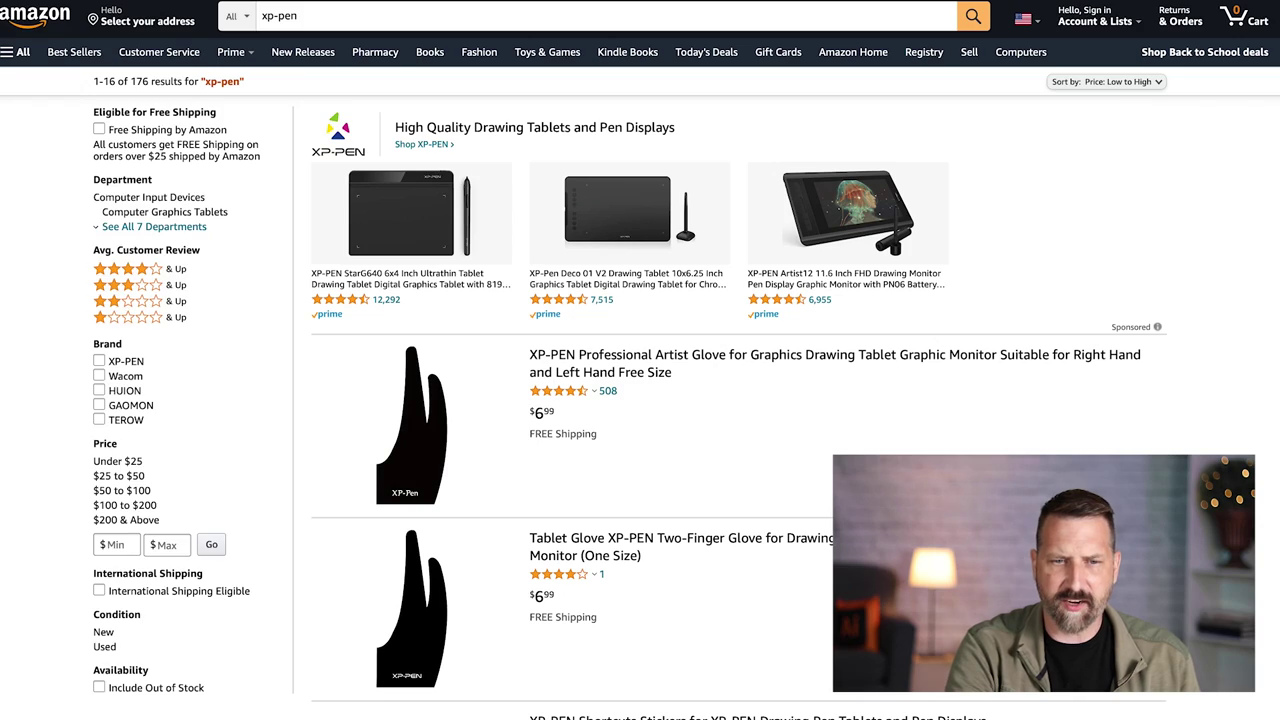
{"action": "scroll", "coordinate": [1133, 106], "scroll_direction": "down", "scroll_amount": 6}
{"action": "scroll", "coordinate": [740, 360], "scroll_direction": "down", "scroll_amount": 12}
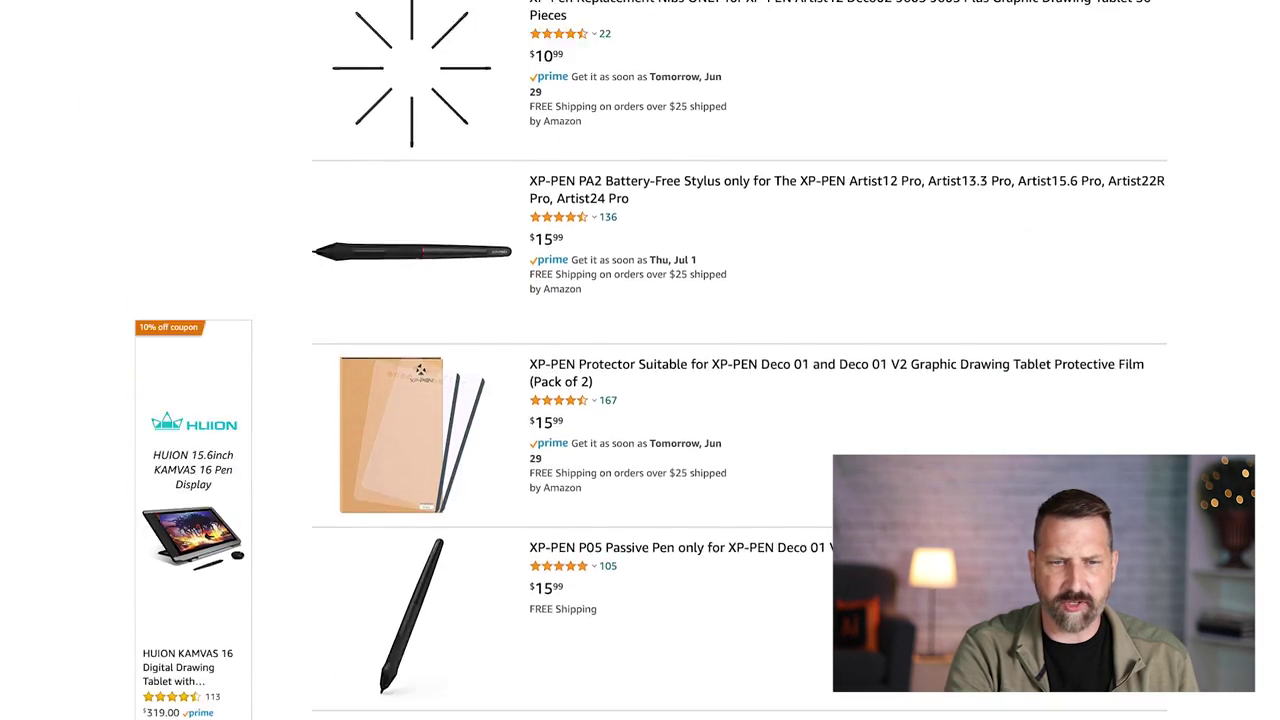
{"action": "scroll", "coordinate": [735, 360], "scroll_direction": "down", "scroll_amount": 10}
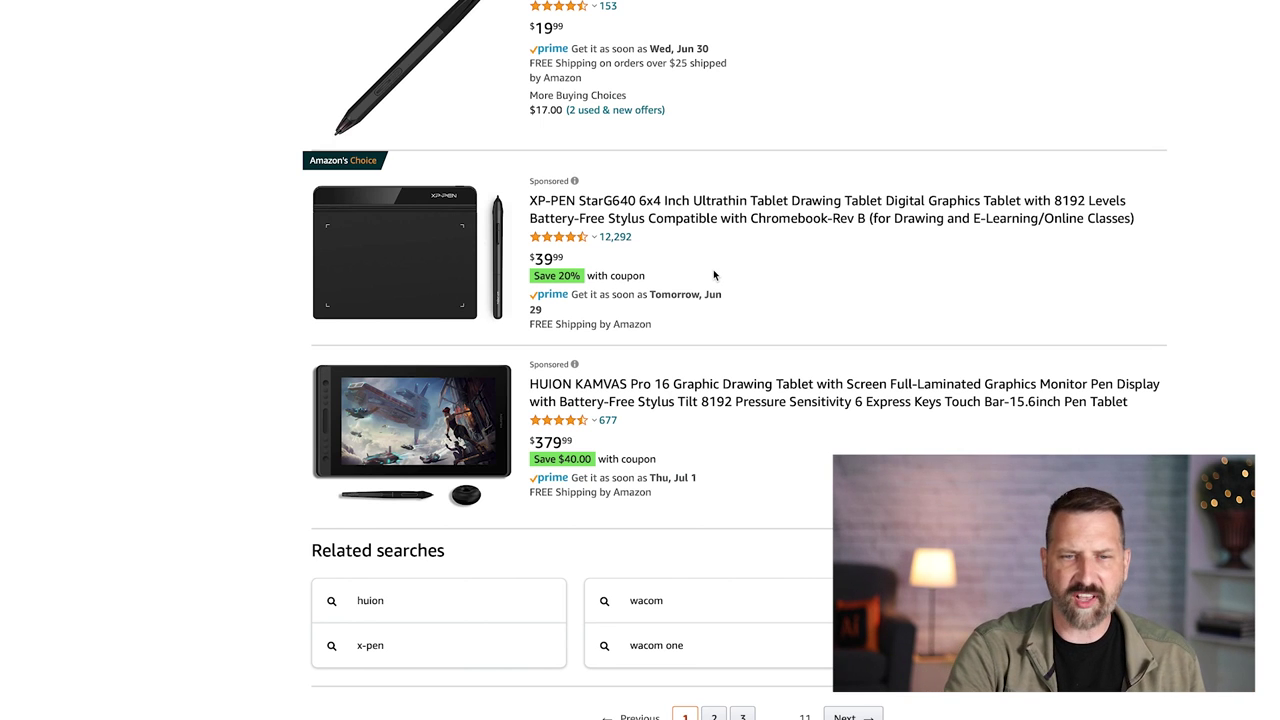
Step: Add the HUION H420X tablet to the cart
{"action": "scroll", "coordinate": [713, 270], "scroll_direction": "down", "scroll_amount": 5}
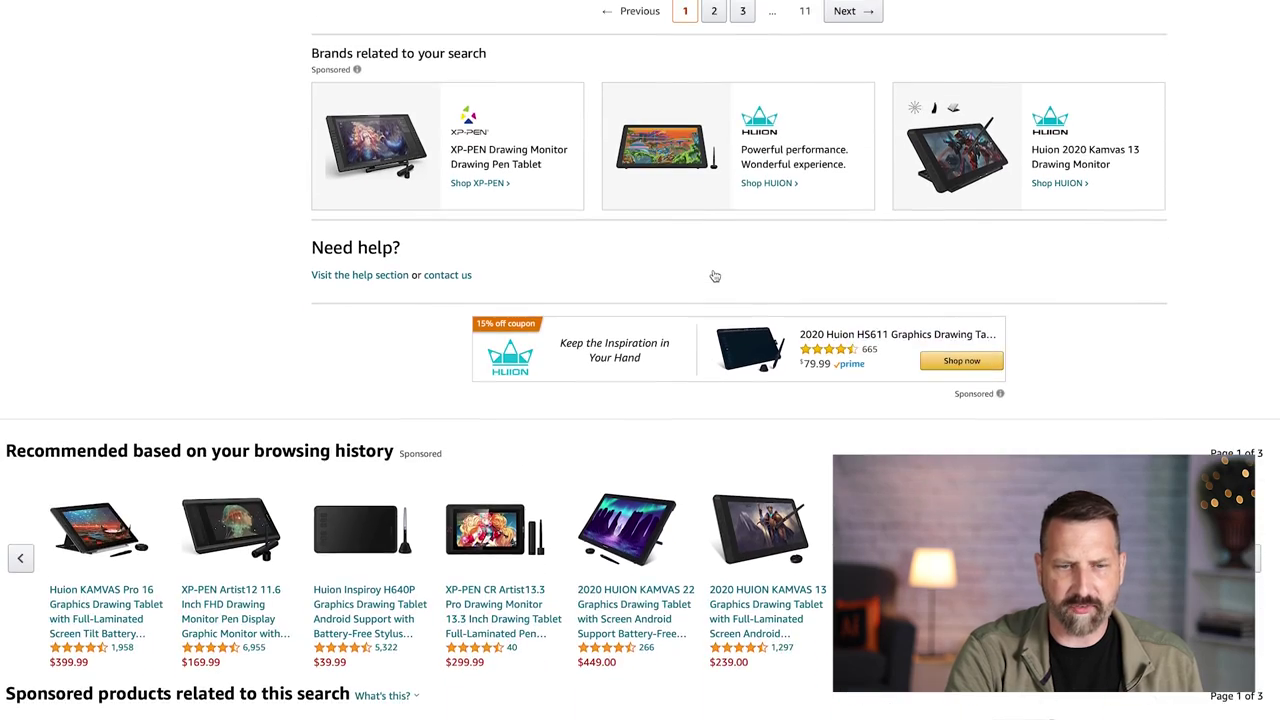
{"action": "scroll", "coordinate": [715, 276], "scroll_direction": "up", "scroll_amount": 15}
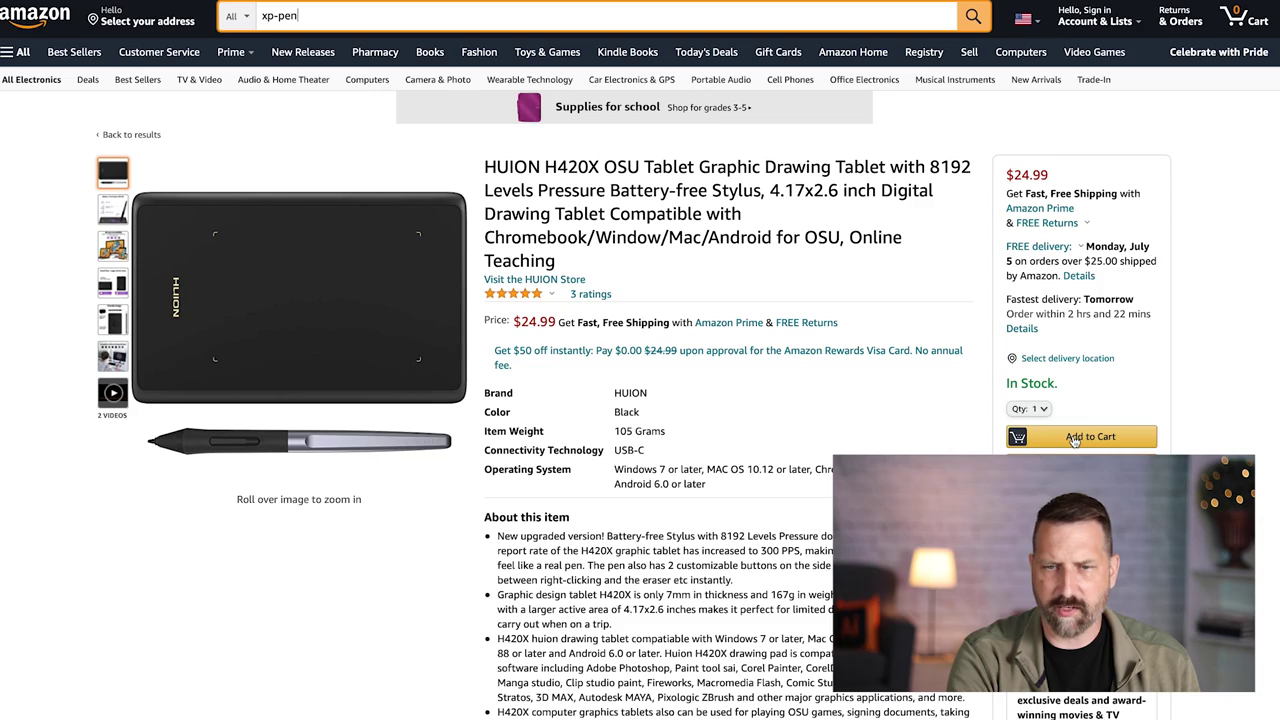
{"action": "left_click", "coordinate": [1074, 438]}
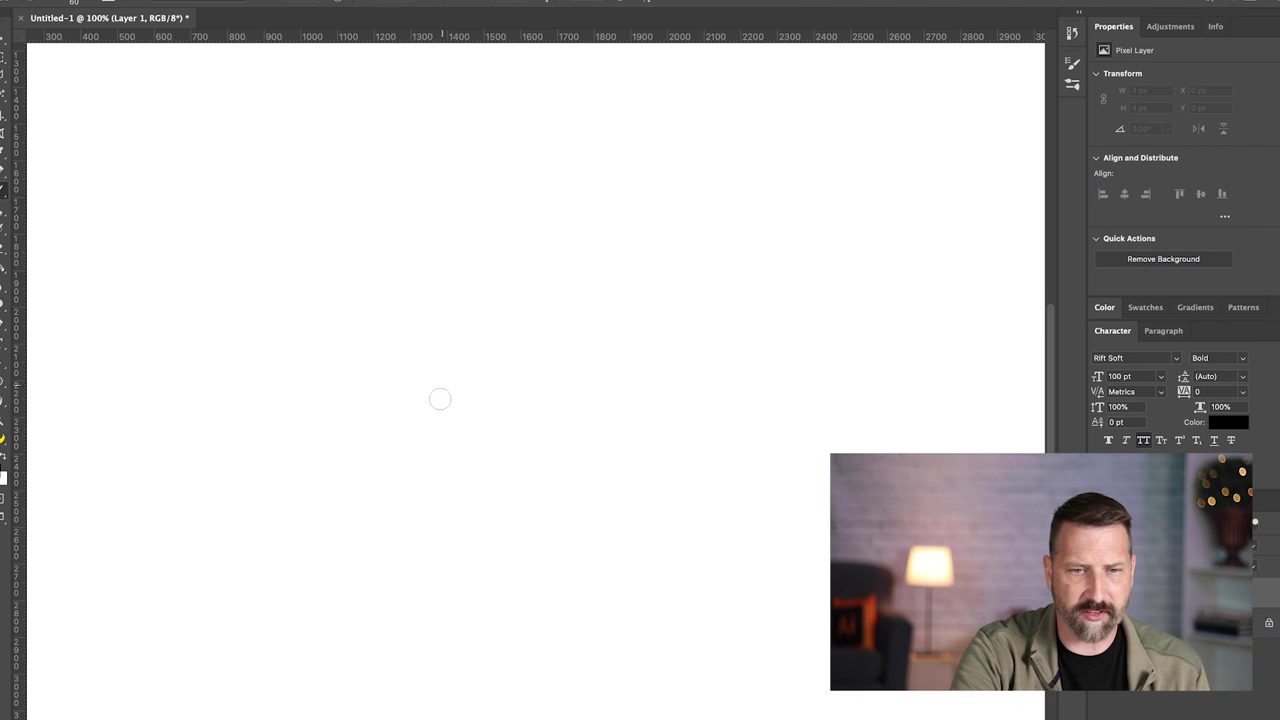
Step: Draw a large looping black test stroke on the blank canvas, then open File > Open Recent
{"action": "mouse_move", "coordinate": [418, 506]}
{"action": "left_mouse_down"}
{"action": "mouse_move", "coordinate": [689, 306]}
{"action": "mouse_move", "coordinate": [226, 386]}
{"action": "mouse_move", "coordinate": [609, 537]}
{"action": "mouse_move", "coordinate": [547, 218]}
{"action": "mouse_move", "coordinate": [523, 314]}
{"action": "mouse_move", "coordinate": [750, 255]}
{"action": "mouse_move", "coordinate": [860, 242]}
{"action": "left_mouse_up"}
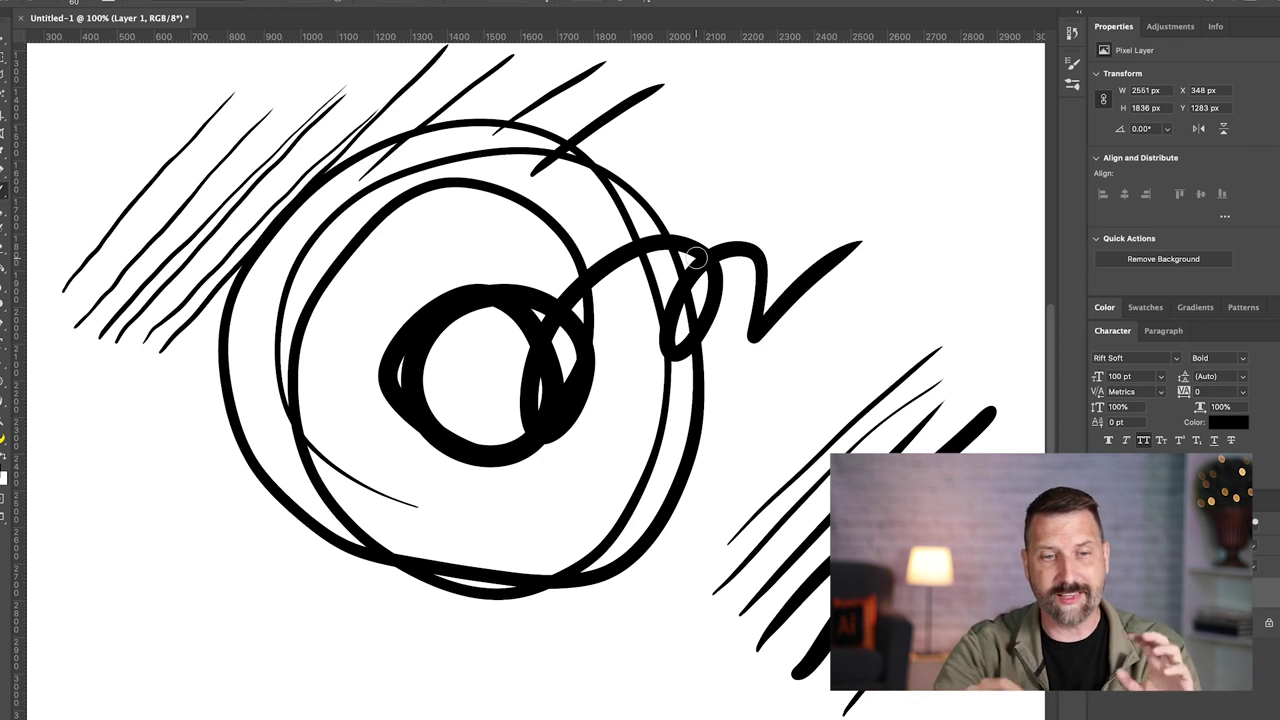
{"action": "left_click", "coordinate": [381, 78]}
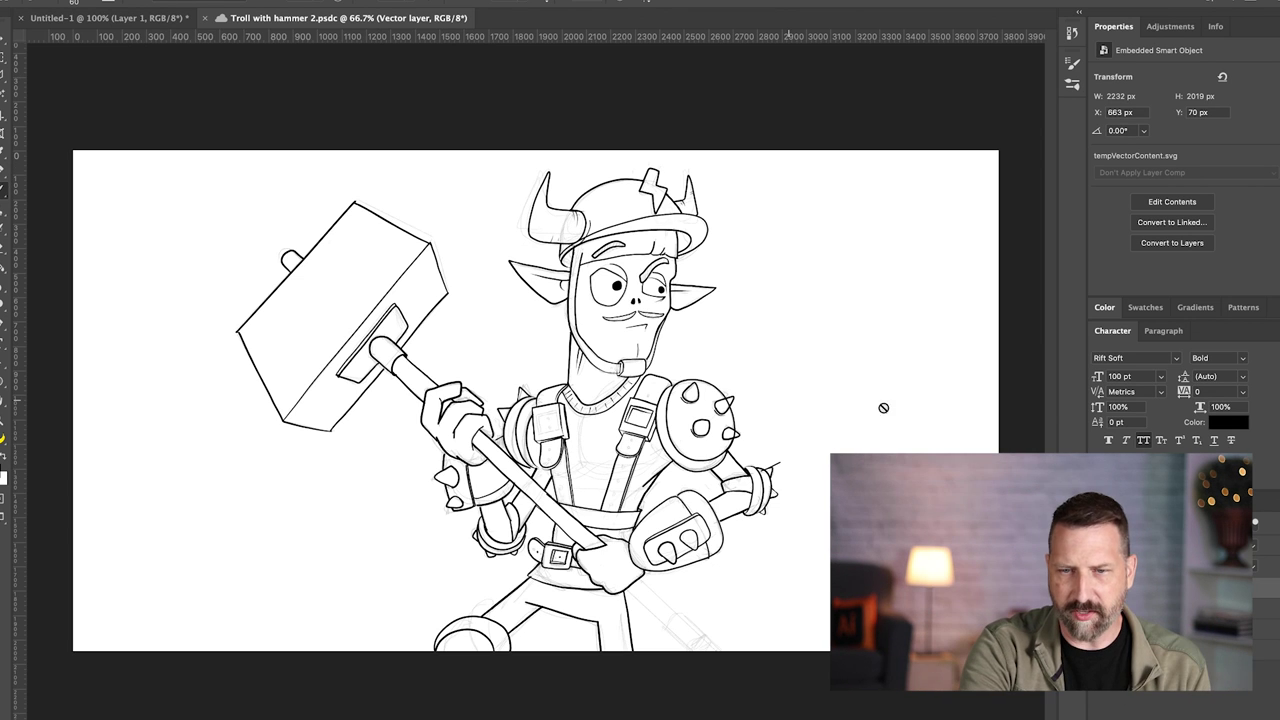
Step: Hide the black ink lines in 'Troll with hammer 2' so only the pencil sketch shows
{"action": "key", "text": "ctrl+comma"}
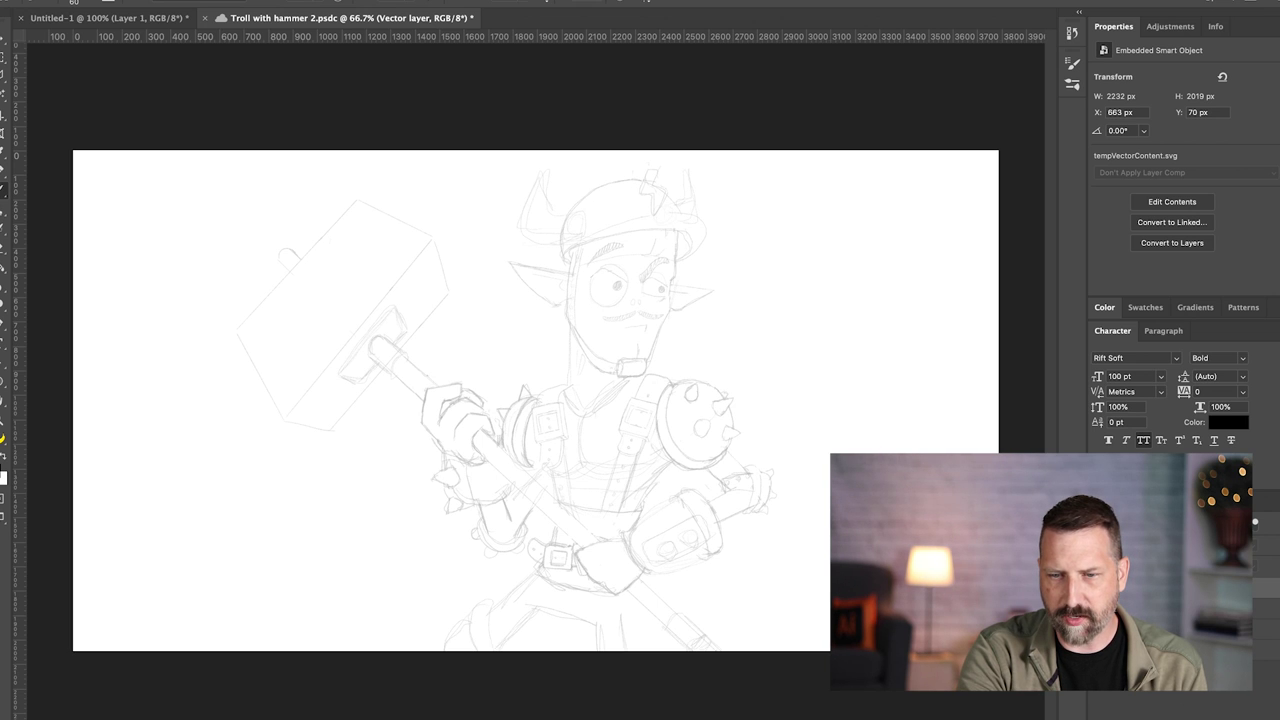
Step: Select Layer 13, darken the pencil sketch, and zoom in close on the troll's face and nose
{"action": "key", "text": "alt+bracketleft"}
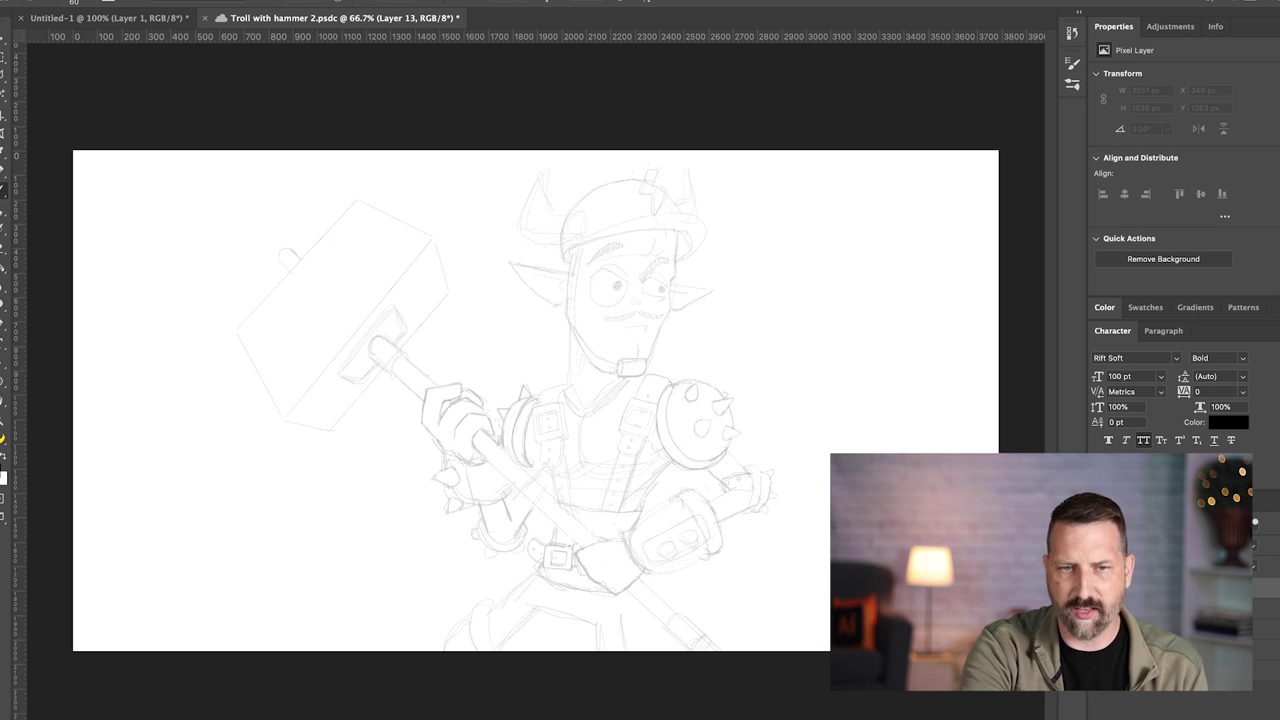
{"action": "left_click", "coordinate": [1262, 568]}
{"action": "left_click", "coordinate": [1264, 566]}
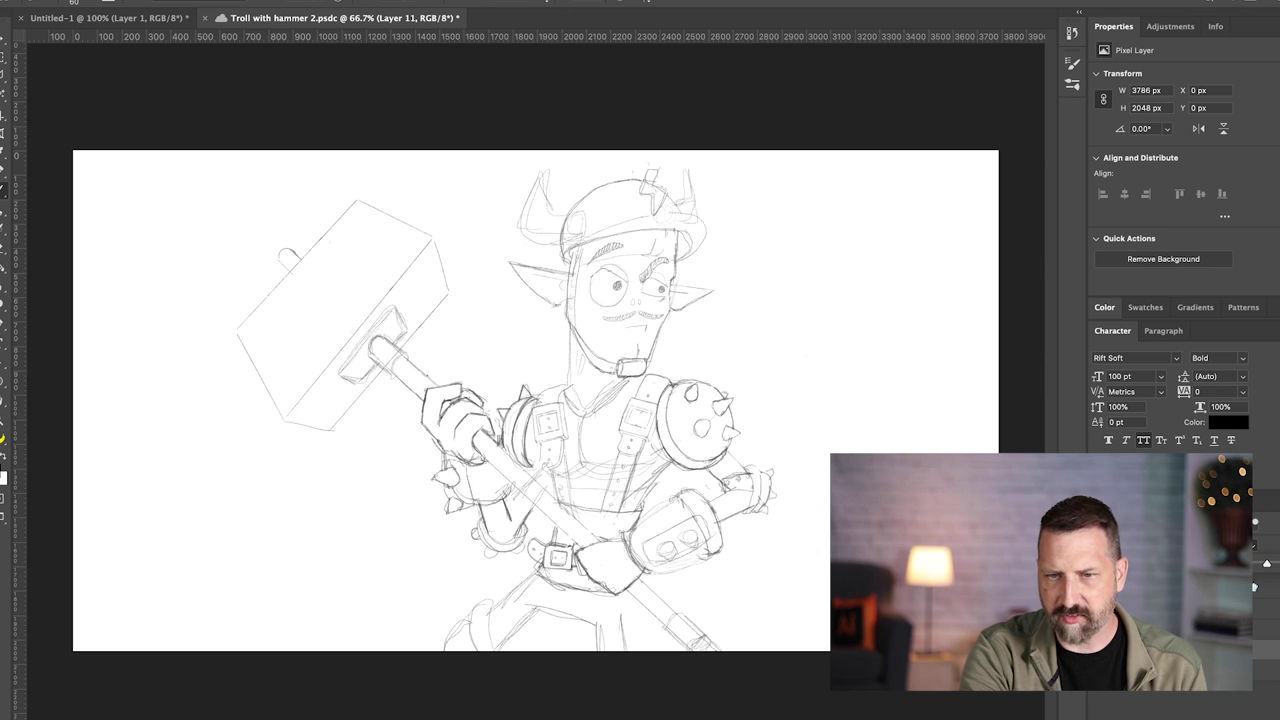
{"action": "left_click", "coordinate": [1266, 588]}
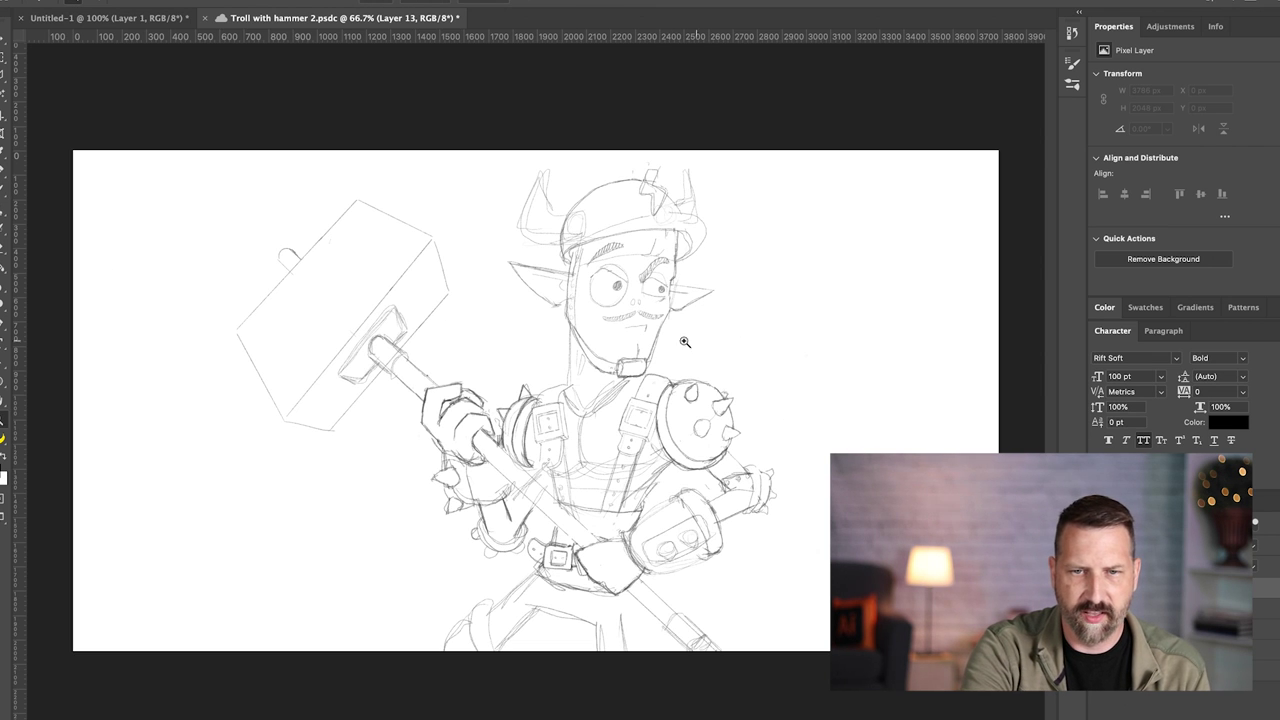
{"action": "left_click_drag", "start_coordinate": [665, 316], "coordinate": [576, 326]}
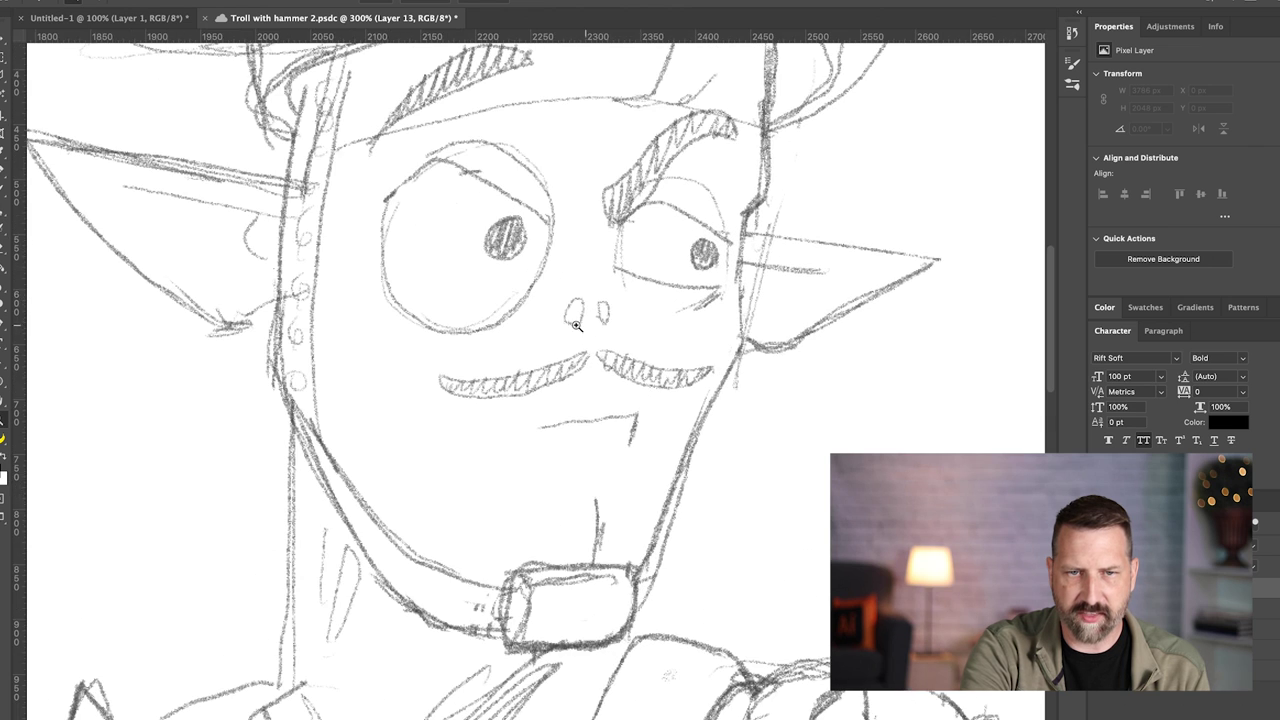
{"action": "left_click", "coordinate": [563, 310]}
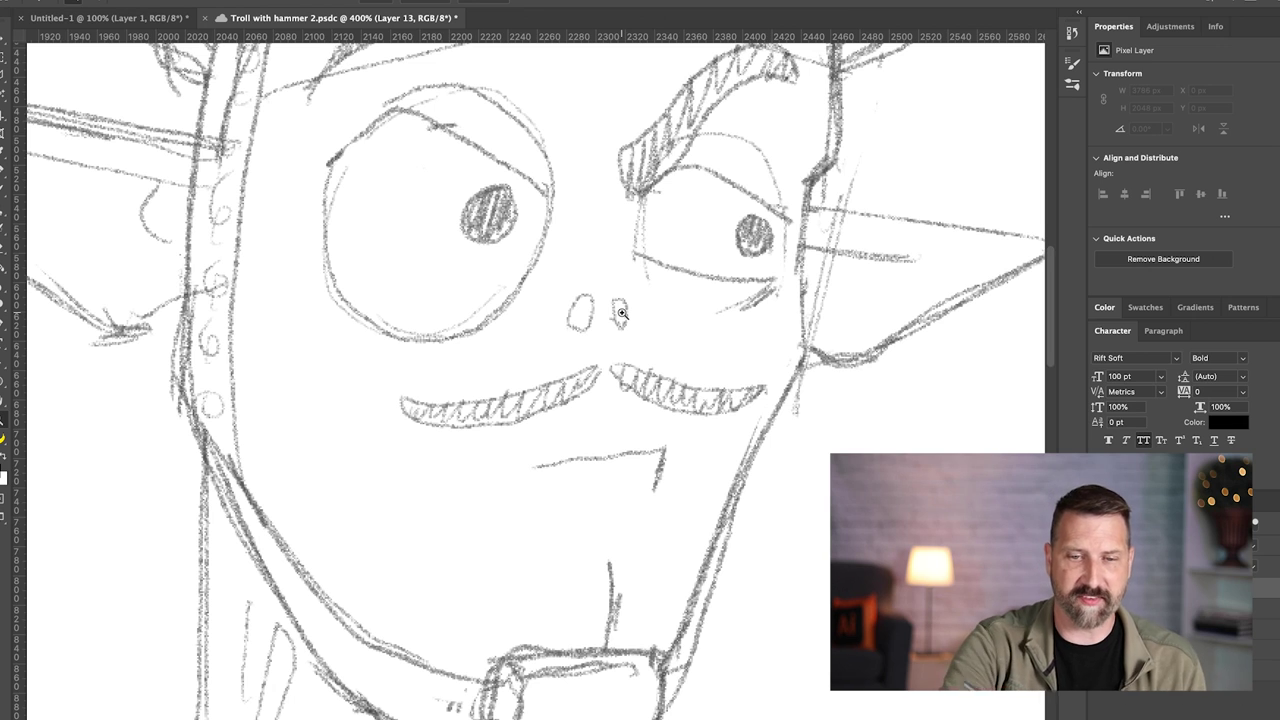
Step: With a smaller brush, ink the chin lines, right face contour and ear
{"action": "key", "text": "e"}
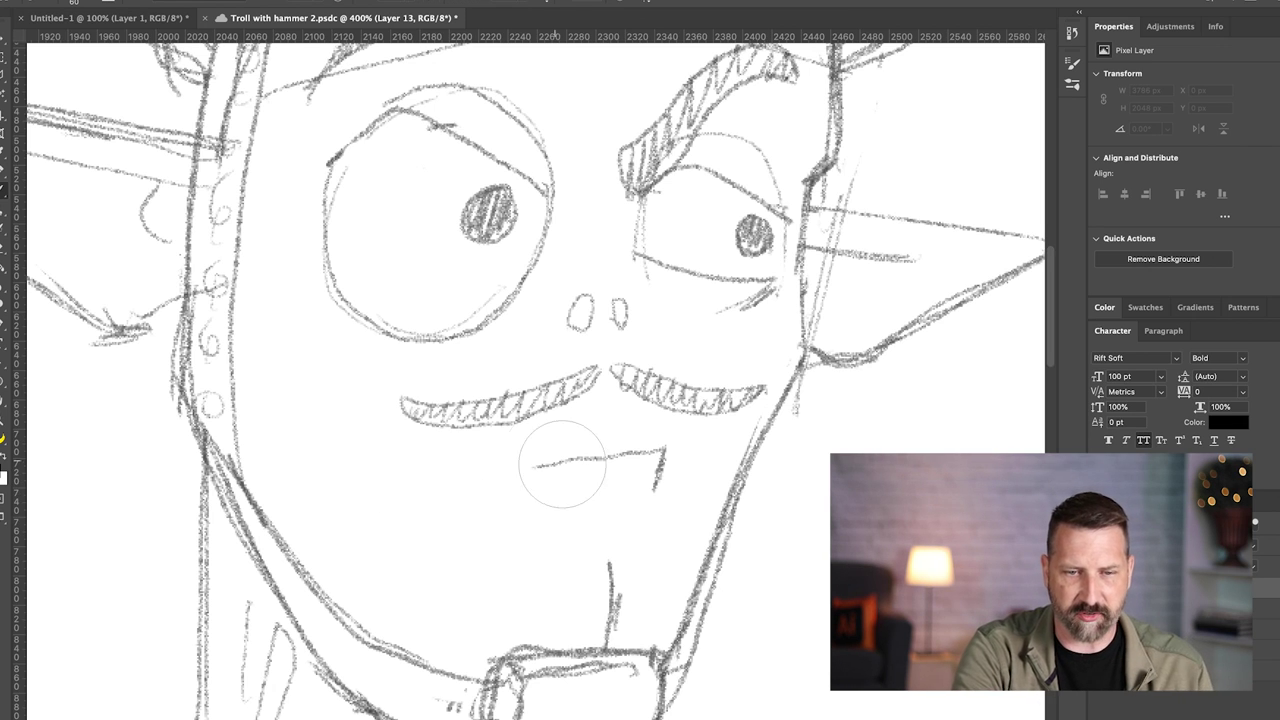
{"action": "key", "text": "bracketleft"}
{"action": "key", "text": "bracketleft"}
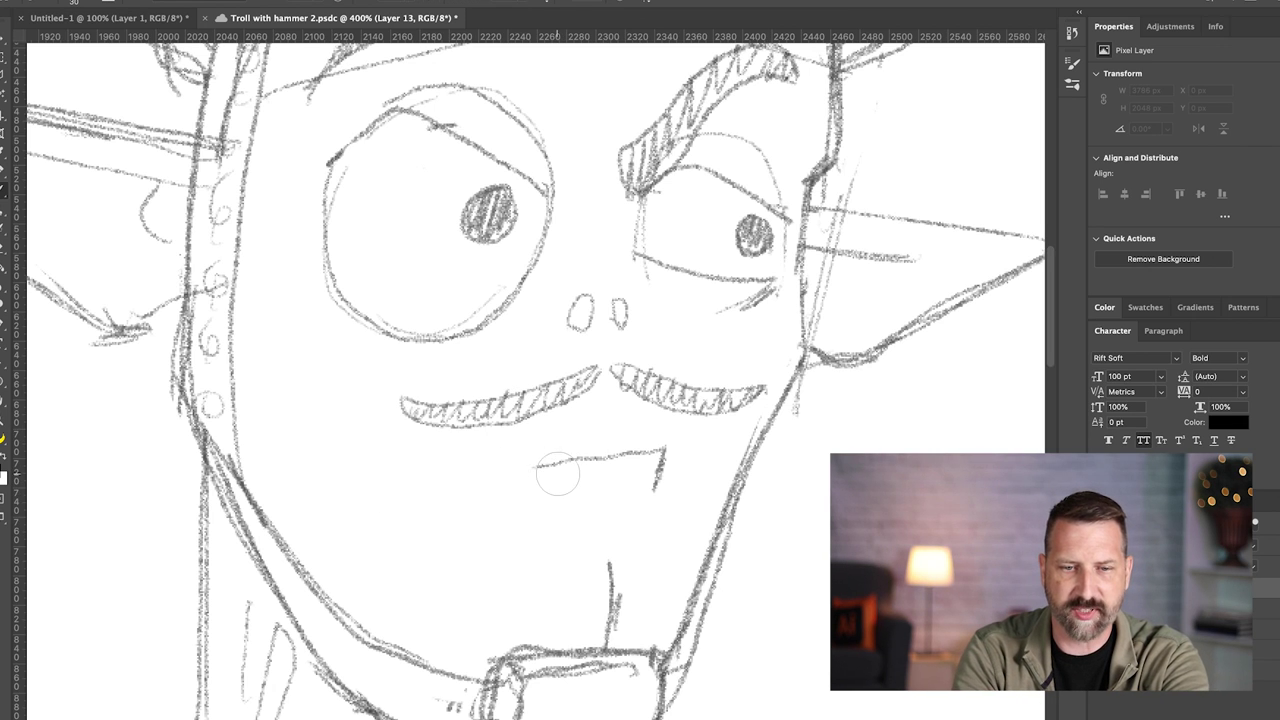
{"action": "left_click_drag", "start_coordinate": [605, 545], "coordinate": [607, 643]}
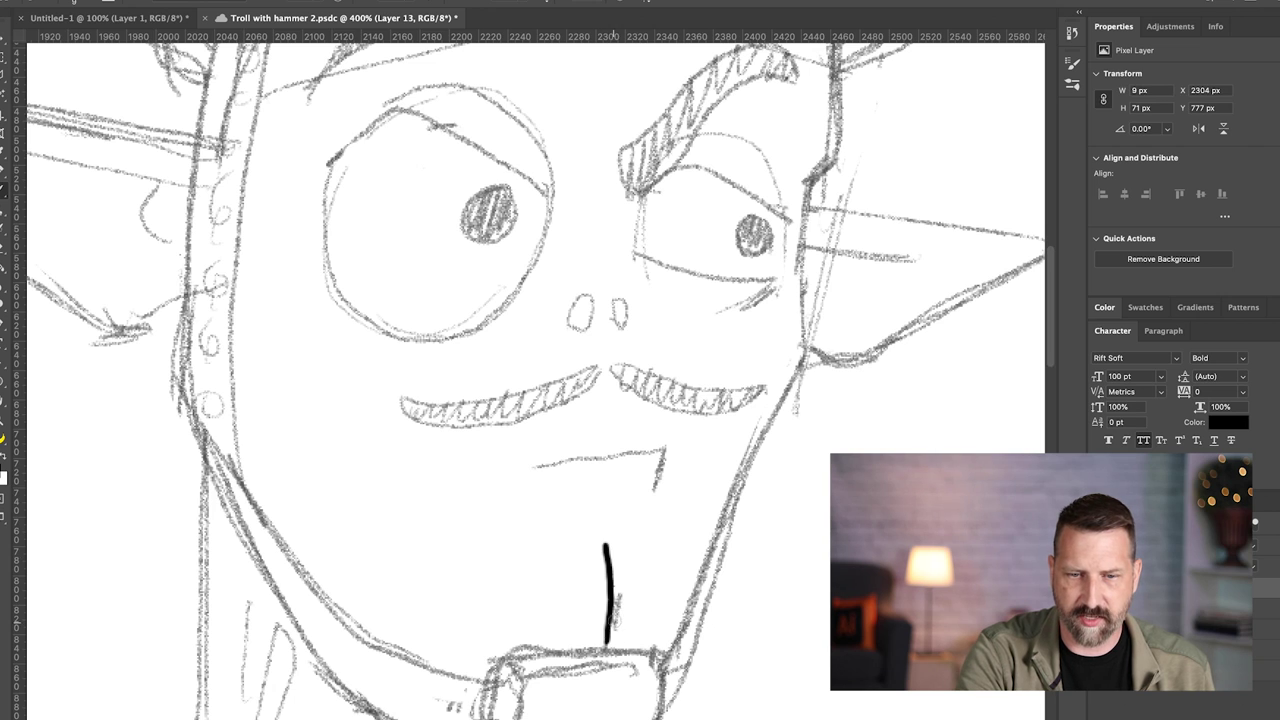
{"action": "mouse_move", "coordinate": [615, 574]}
{"action": "left_mouse_down"}
{"action": "mouse_move", "coordinate": [612, 626]}
{"action": "mouse_move", "coordinate": [668, 620]}
{"action": "mouse_move", "coordinate": [800, 345]}
{"action": "mouse_move", "coordinate": [808, 185]}
{"action": "mouse_move", "coordinate": [846, 160]}
{"action": "mouse_move", "coordinate": [850, 45]}
{"action": "left_mouse_up"}
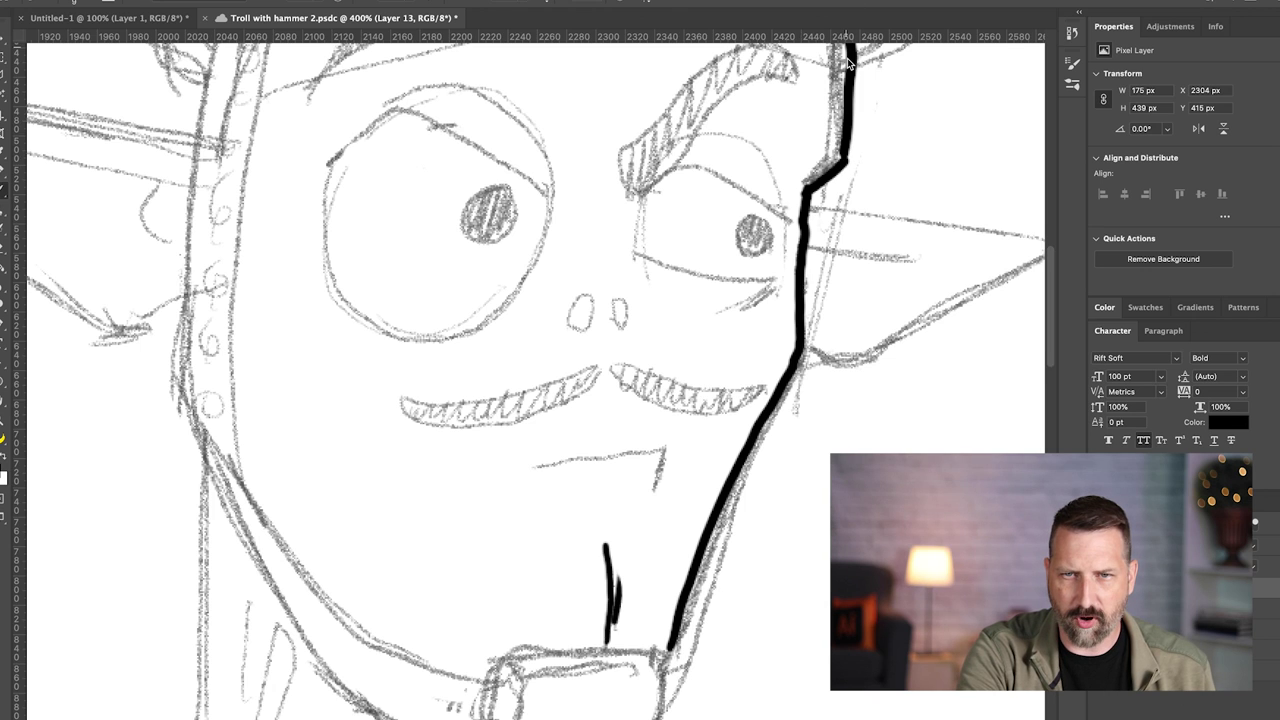
{"action": "left_click_drag", "start_coordinate": [805, 236], "coordinate": [912, 238]}
{"action": "left_click_drag", "start_coordinate": [828, 282], "coordinate": [842, 218]}
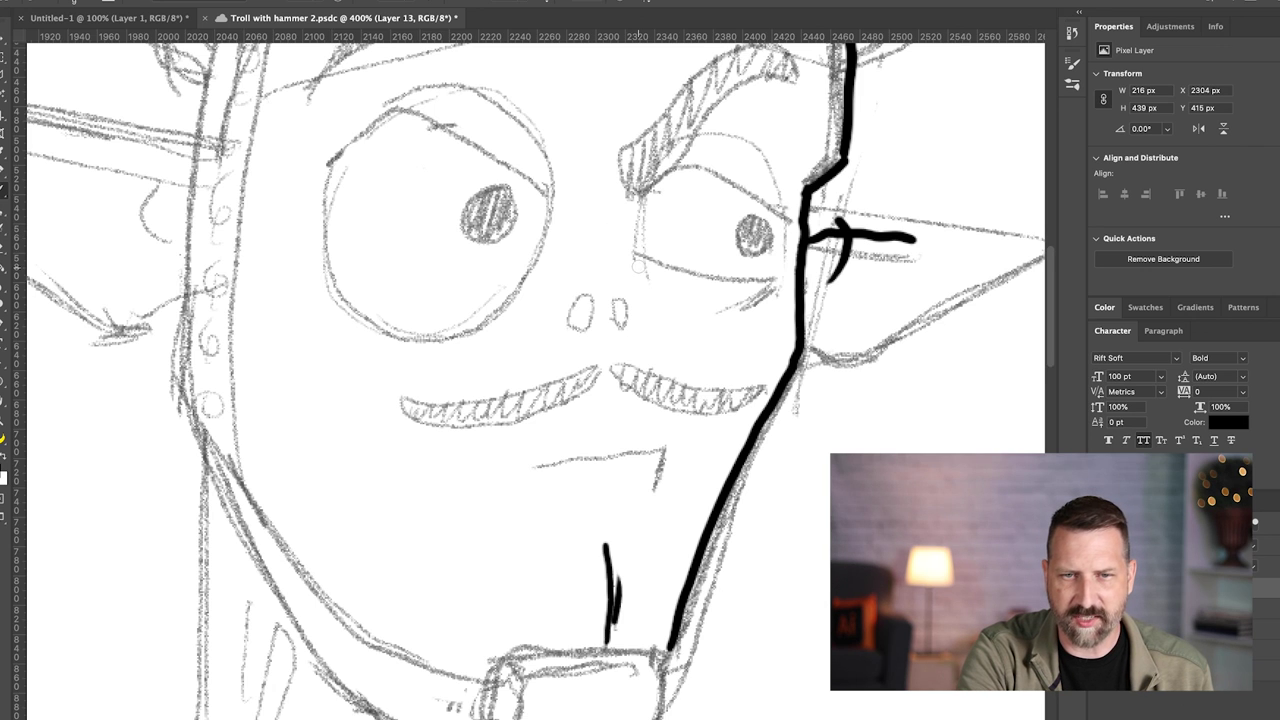
Step: Ink the right eye's side and lower lid, then redraw the top eye line and pupil after several undos
{"action": "left_click_drag", "start_coordinate": [637, 252], "coordinate": [644, 182]}
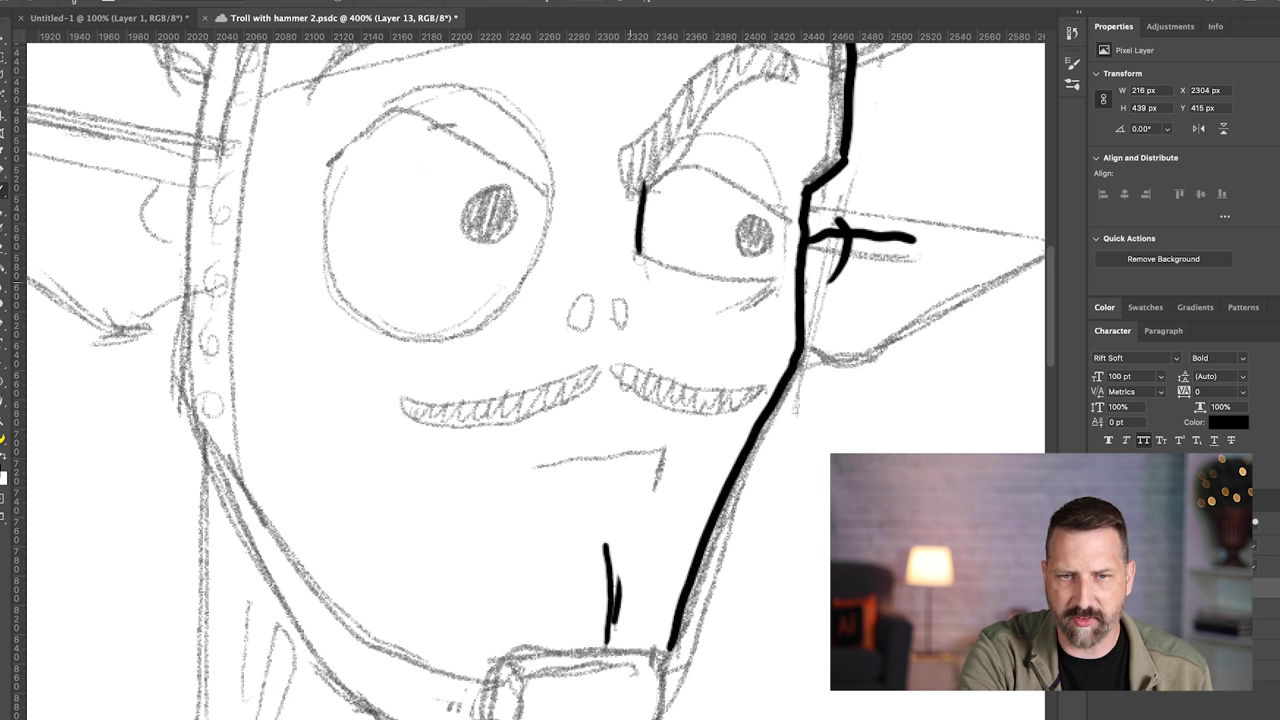
{"action": "left_click_drag", "start_coordinate": [636, 256], "coordinate": [772, 277]}
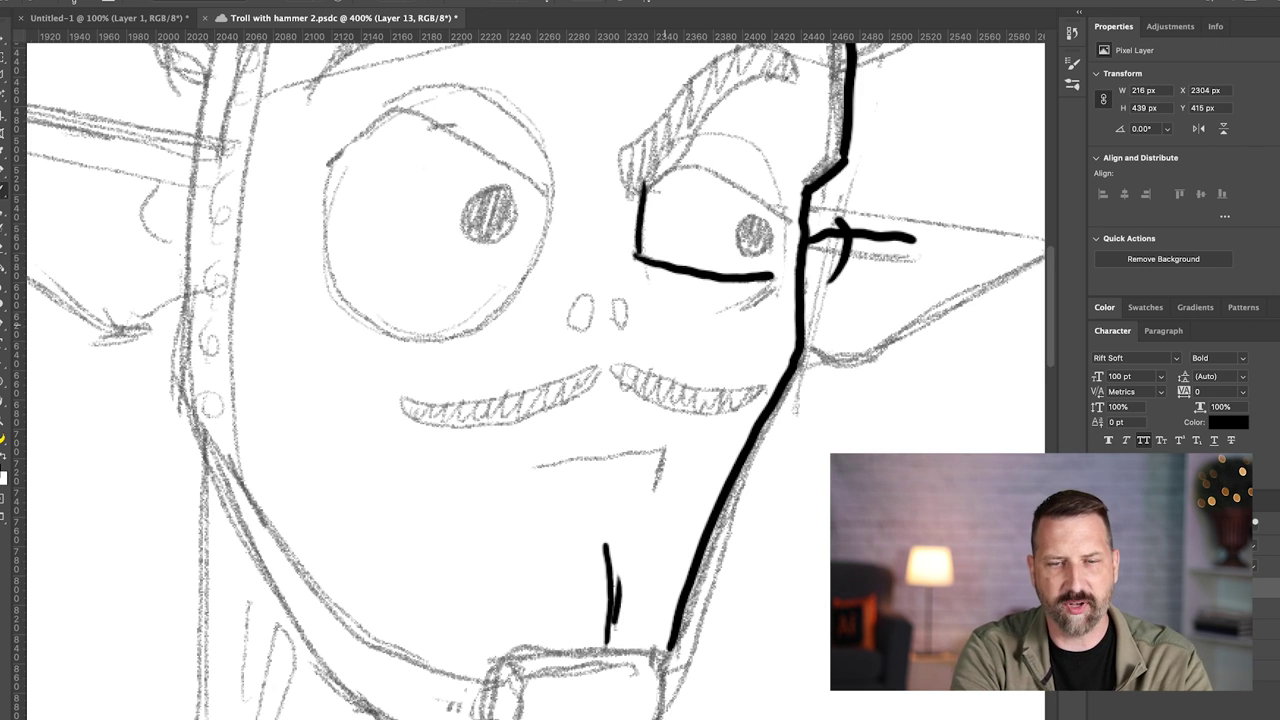
{"action": "mouse_move", "coordinate": [644, 188]}
{"action": "left_mouse_down"}
{"action": "mouse_move", "coordinate": [678, 170]}
{"action": "mouse_move", "coordinate": [731, 176]}
{"action": "mouse_move", "coordinate": [788, 232]}
{"action": "left_mouse_up"}
{"action": "key", "text": "ctrl+z"}
{"action": "mouse_move", "coordinate": [658, 192]}
{"action": "left_mouse_down"}
{"action": "mouse_move", "coordinate": [748, 205]}
{"action": "mouse_move", "coordinate": [775, 228]}
{"action": "left_mouse_up"}
{"action": "key", "text": "ctrl+z"}
{"action": "mouse_move", "coordinate": [646, 190]}
{"action": "left_mouse_down"}
{"action": "mouse_move", "coordinate": [743, 186]}
{"action": "mouse_move", "coordinate": [790, 226]}
{"action": "left_mouse_up"}
{"action": "key", "text": "ctrl+z"}
{"action": "mouse_move", "coordinate": [644, 190]}
{"action": "left_mouse_down"}
{"action": "mouse_move", "coordinate": [735, 192]}
{"action": "mouse_move", "coordinate": [776, 228]}
{"action": "left_mouse_up"}
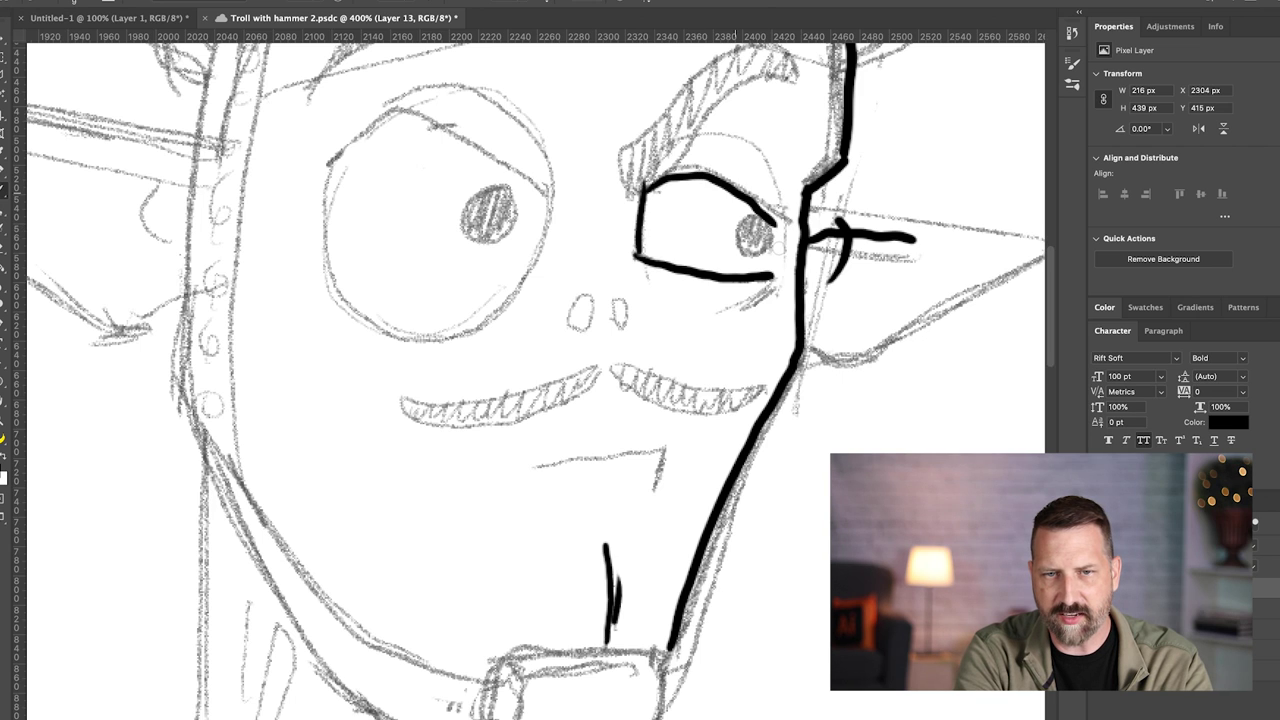
{"action": "key", "text": "ctrl+z"}
{"action": "mouse_move", "coordinate": [646, 195]}
{"action": "left_mouse_down"}
{"action": "mouse_move", "coordinate": [690, 168]}
{"action": "mouse_move", "coordinate": [792, 234]}
{"action": "left_mouse_up"}
{"action": "key", "text": "ctrl+z"}
{"action": "mouse_move", "coordinate": [644, 190]}
{"action": "left_mouse_down"}
{"action": "mouse_move", "coordinate": [704, 174]}
{"action": "mouse_move", "coordinate": [758, 196]}
{"action": "mouse_move", "coordinate": [750, 240]}
{"action": "left_mouse_up"}
Step: Ink the upper lid arc, the eyebrow, and the left eye's solid black pupil
{"action": "mouse_move", "coordinate": [676, 146]}
{"action": "left_mouse_down"}
{"action": "mouse_move", "coordinate": [766, 156]}
{"action": "mouse_move", "coordinate": [784, 208]}
{"action": "left_mouse_up"}
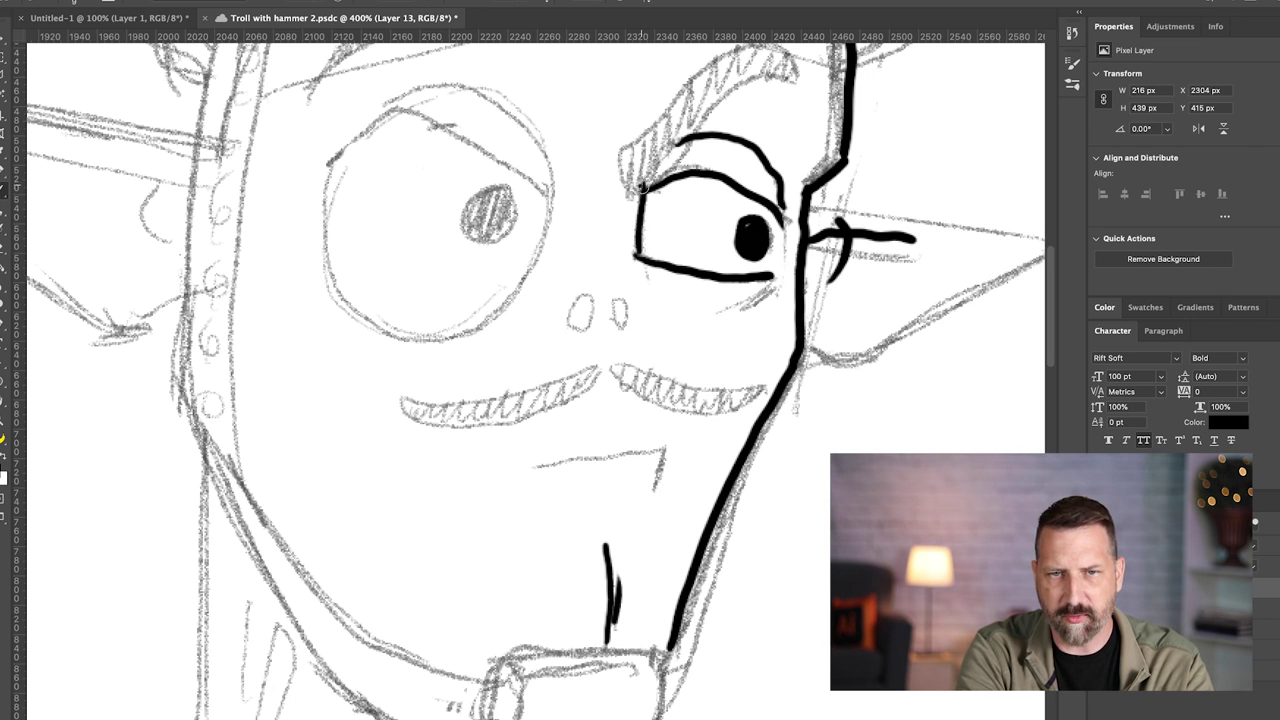
{"action": "mouse_move", "coordinate": [643, 186]}
{"action": "left_mouse_down"}
{"action": "mouse_move", "coordinate": [706, 115]}
{"action": "mouse_move", "coordinate": [800, 80]}
{"action": "left_mouse_up"}
{"action": "mouse_move", "coordinate": [628, 186]}
{"action": "left_mouse_down"}
{"action": "mouse_move", "coordinate": [617, 145]}
{"action": "mouse_move", "coordinate": [648, 140]}
{"action": "mouse_move", "coordinate": [735, 58]}
{"action": "mouse_move", "coordinate": [800, 70]}
{"action": "mouse_move", "coordinate": [781, 62]}
{"action": "left_mouse_up"}
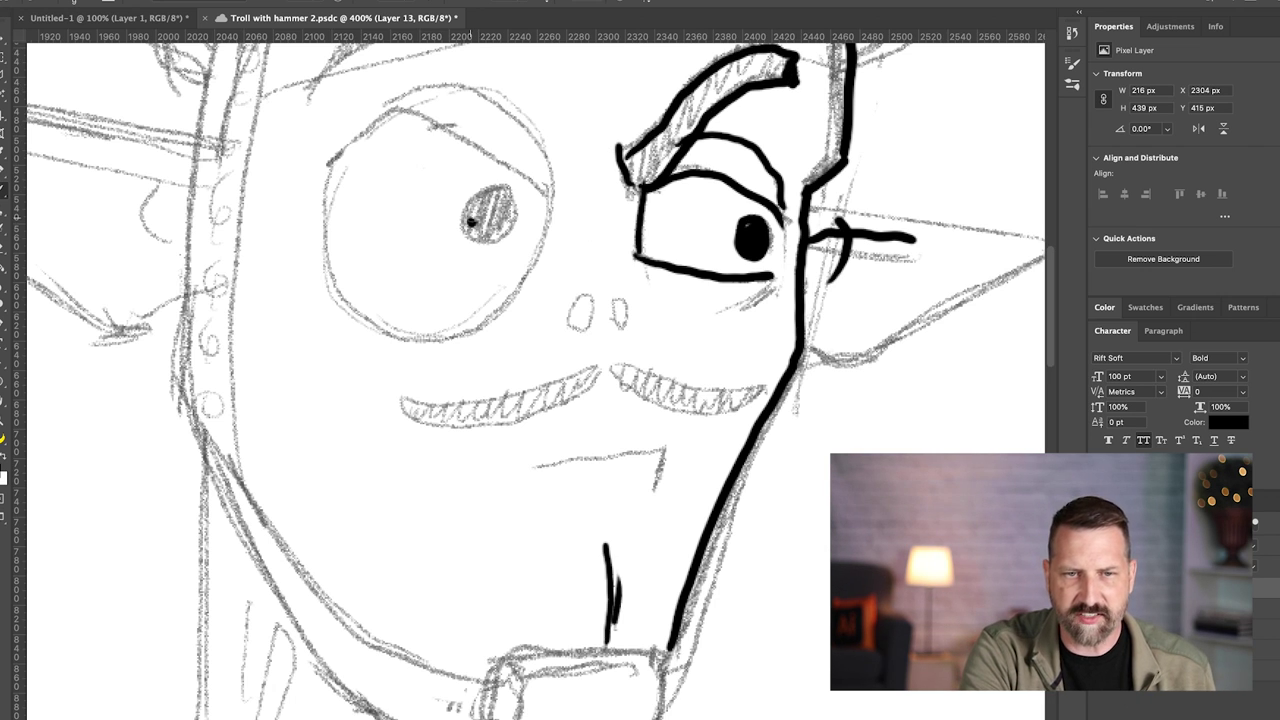
{"action": "mouse_move", "coordinate": [470, 222]}
{"action": "left_mouse_down"}
{"action": "mouse_move", "coordinate": [488, 192]}
{"action": "mouse_move", "coordinate": [512, 211]}
{"action": "mouse_move", "coordinate": [481, 211]}
{"action": "left_mouse_up"}
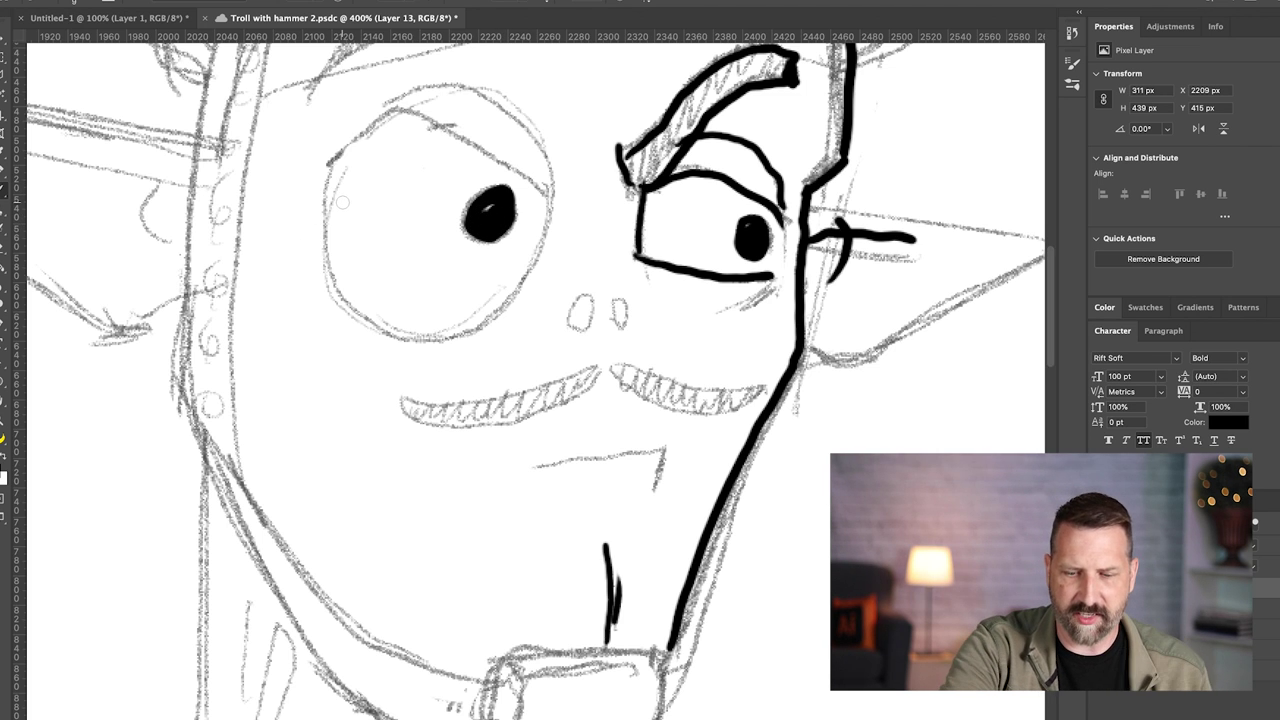
Step: Ink the lip line along the upper teeth up close, then zoom out to the whole troll
{"action": "key", "text": "ctrl+plus"}
{"action": "key", "text": "ctrl+plus"}
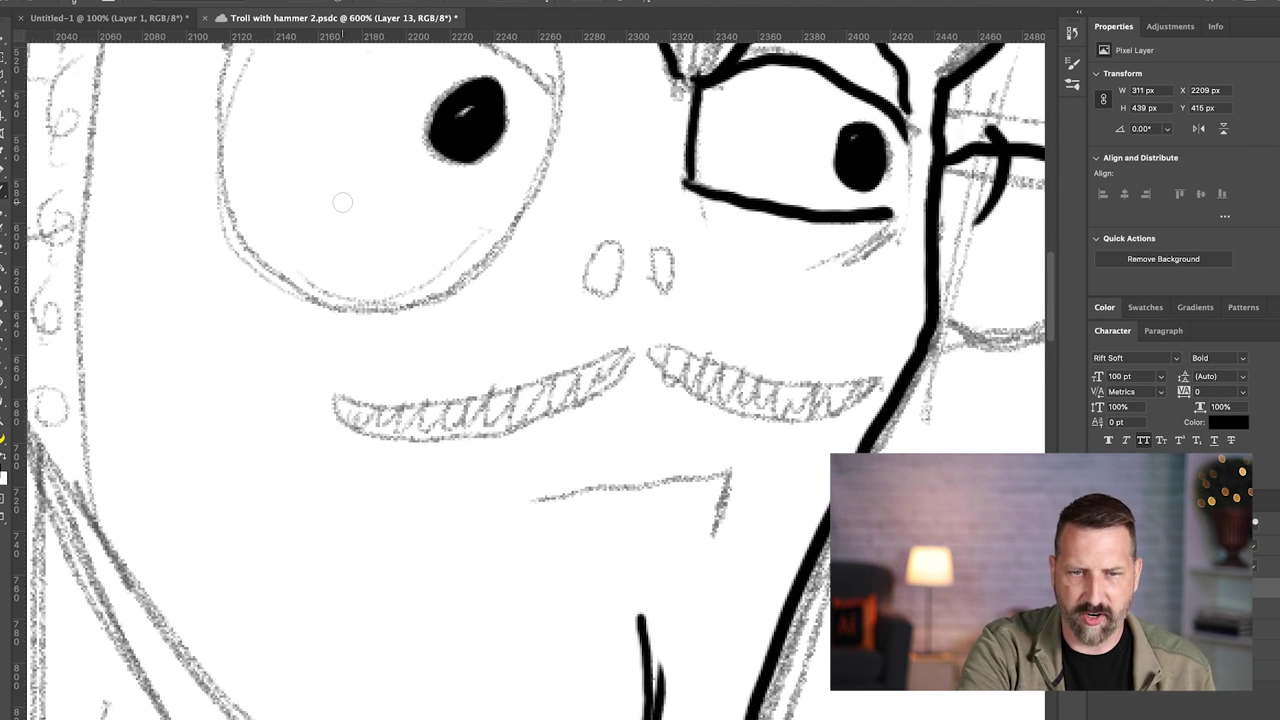
{"action": "mouse_move", "coordinate": [332, 404]}
{"action": "left_mouse_down"}
{"action": "mouse_move", "coordinate": [432, 448]}
{"action": "mouse_move", "coordinate": [514, 446]}
{"action": "mouse_move", "coordinate": [640, 345]}
{"action": "left_mouse_up"}
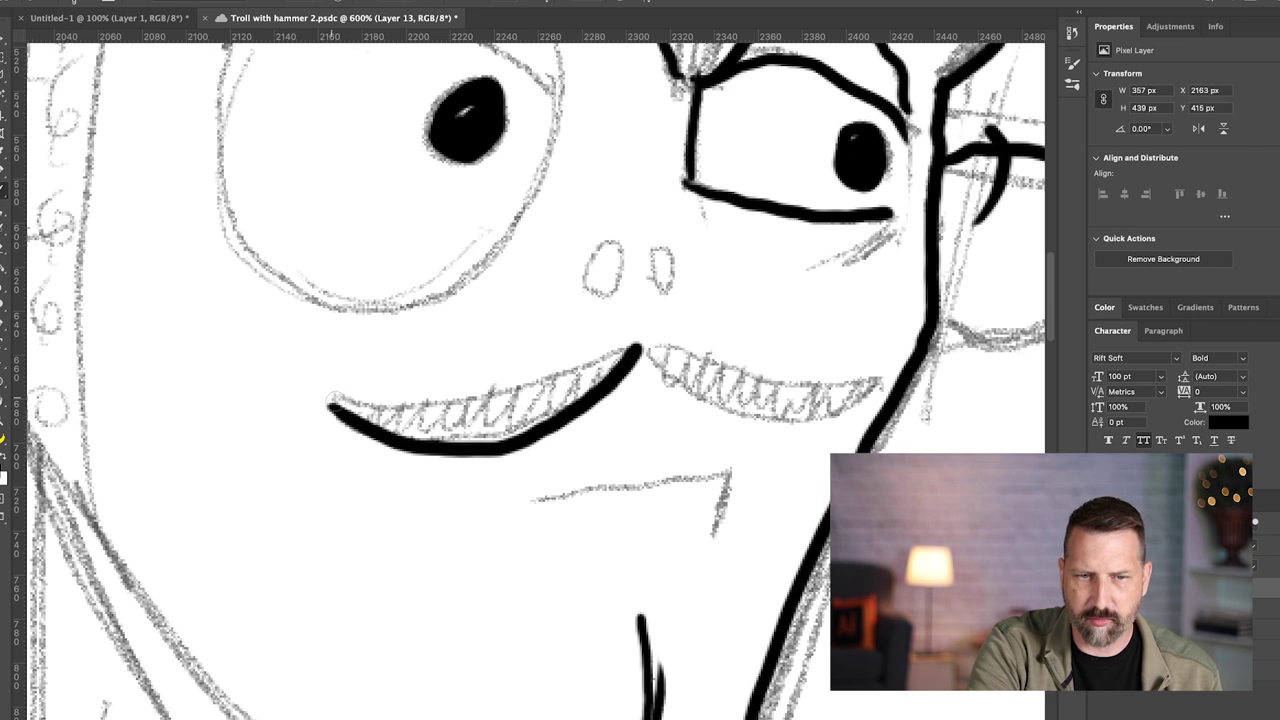
{"action": "mouse_move", "coordinate": [330, 402]}
{"action": "left_mouse_down"}
{"action": "mouse_move", "coordinate": [452, 419]}
{"action": "mouse_move", "coordinate": [518, 408]}
{"action": "mouse_move", "coordinate": [625, 346]}
{"action": "mouse_move", "coordinate": [832, 408]}
{"action": "left_mouse_up"}
{"action": "key", "text": "ctrl+0"}
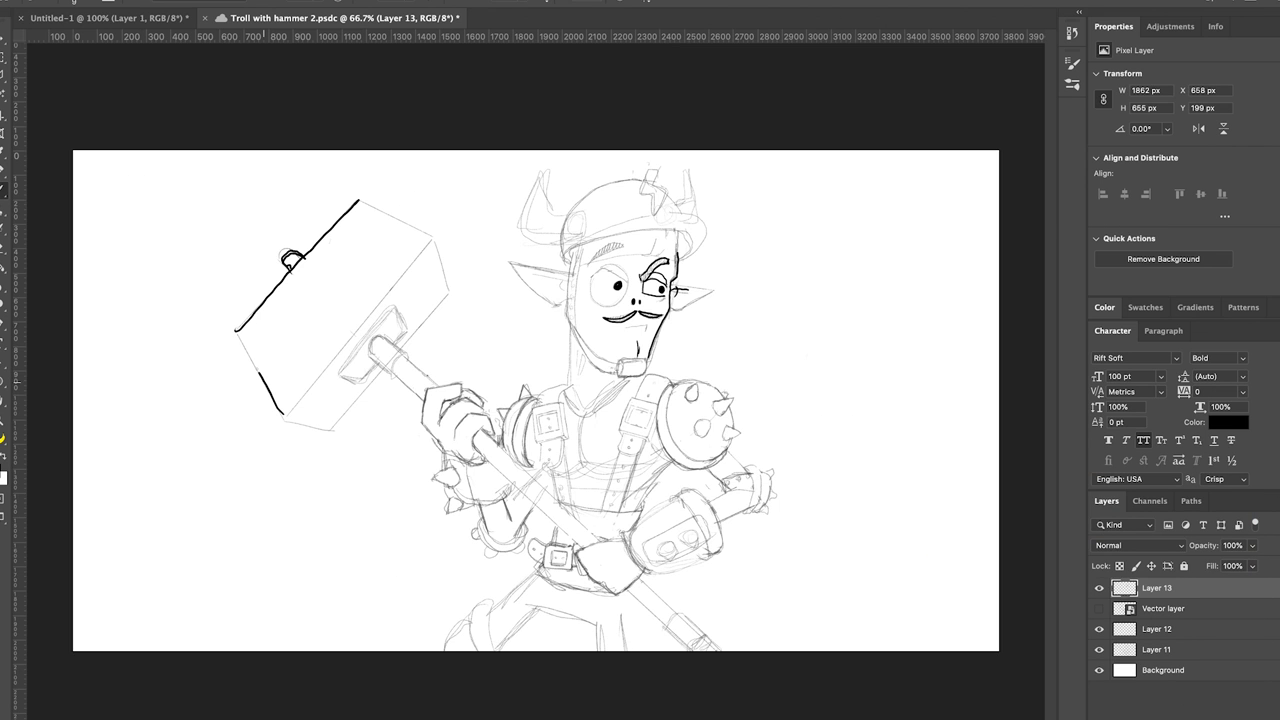
Step: Ink the hammer head's edges, its socket and the handle
{"action": "left_click_drag", "start_coordinate": [236, 330], "coordinate": [260, 372]}
{"action": "left_click_drag", "start_coordinate": [291, 412], "coordinate": [453, 289]}
{"action": "left_click_drag", "start_coordinate": [358, 200], "coordinate": [428, 236]}
{"action": "left_click_drag", "start_coordinate": [286, 425], "coordinate": [444, 300]}
{"action": "mouse_move", "coordinate": [370, 376]}
{"action": "left_mouse_down"}
{"action": "mouse_move", "coordinate": [406, 336]}
{"action": "mouse_move", "coordinate": [400, 370]}
{"action": "left_mouse_up"}
{"action": "key", "text": "ctrl+plus"}
{"action": "key", "text": "ctrl+plus"}
{"action": "key", "text": "ctrl+plus"}
{"action": "left_click_drag", "start_coordinate": [391, 329], "coordinate": [416, 348]}
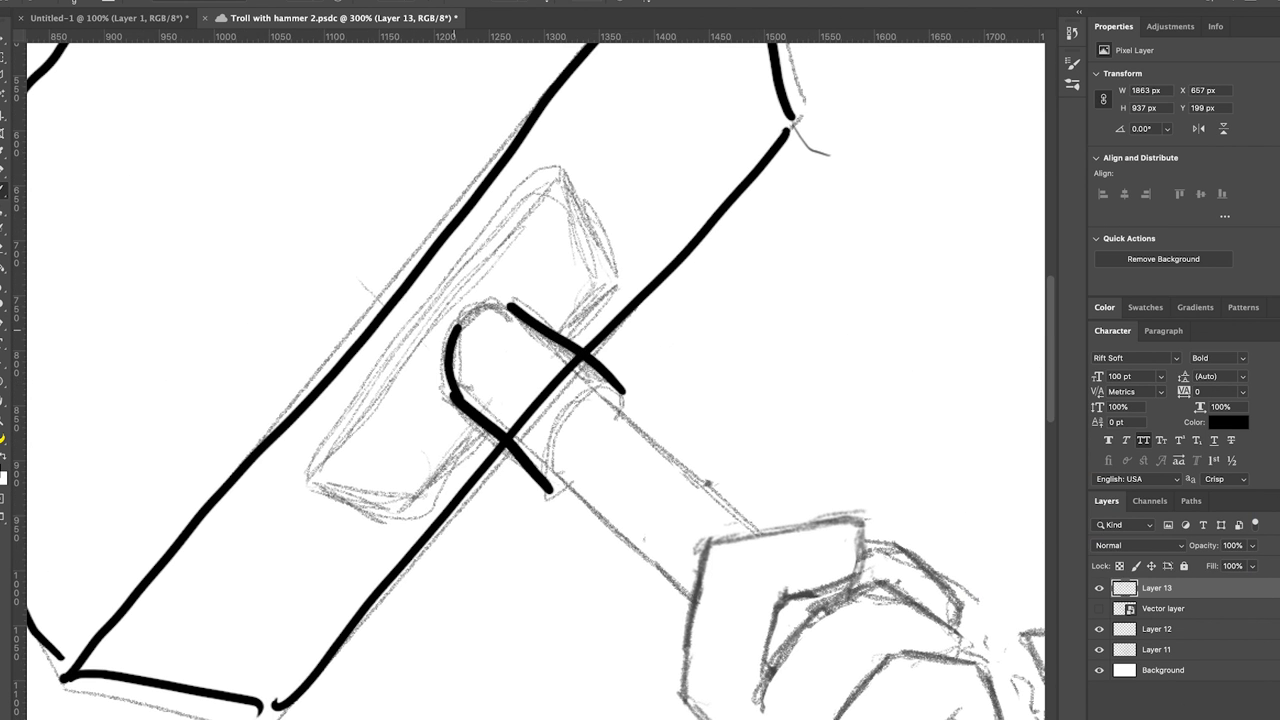
{"action": "left_click_drag", "start_coordinate": [292, 480], "coordinate": [508, 218]}
{"action": "left_click_drag", "start_coordinate": [510, 180], "coordinate": [614, 290]}
{"action": "left_click_drag", "start_coordinate": [290, 488], "coordinate": [405, 508]}
{"action": "left_click_drag", "start_coordinate": [550, 470], "coordinate": [690, 605]}
Step: Ink the gripping hand, its fingers, the spikes below it and the spiked bracer
{"action": "left_click_drag", "start_coordinate": [600, 500], "coordinate": [410, 300]}
{"action": "left_click_drag", "start_coordinate": [493, 415], "coordinate": [668, 370]}
{"action": "left_click_drag", "start_coordinate": [565, 495], "coordinate": [770, 460]}
{"action": "mouse_move", "coordinate": [668, 485]}
{"action": "left_mouse_down"}
{"action": "mouse_move", "coordinate": [638, 562]}
{"action": "mouse_move", "coordinate": [815, 545]}
{"action": "left_mouse_up"}
{"action": "mouse_move", "coordinate": [738, 625]}
{"action": "left_mouse_down"}
{"action": "mouse_move", "coordinate": [828, 590]}
{"action": "mouse_move", "coordinate": [663, 333]}
{"action": "left_mouse_up"}
{"action": "left_click_drag", "start_coordinate": [470, 440], "coordinate": [492, 505]}
{"action": "left_click_drag", "start_coordinate": [450, 565], "coordinate": [505, 628]}
{"action": "mouse_move", "coordinate": [724, 495]}
{"action": "left_mouse_down"}
{"action": "mouse_move", "coordinate": [628, 462]}
{"action": "mouse_move", "coordinate": [478, 572]}
{"action": "left_mouse_up"}
{"action": "left_click_drag", "start_coordinate": [600, 215], "coordinate": [470, 450]}
Step: Ink the strap's buckle box with a rivet dot, the neck chain strap and the collar piece
{"action": "key", "text": "ctrl+minus"}
{"action": "mouse_move", "coordinate": [446, 255]}
{"action": "left_mouse_down"}
{"action": "mouse_move", "coordinate": [452, 310]}
{"action": "mouse_move", "coordinate": [550, 320]}
{"action": "left_mouse_up"}
{"action": "mouse_move", "coordinate": [530, 215]}
{"action": "left_mouse_down"}
{"action": "mouse_move", "coordinate": [545, 305]}
{"action": "mouse_move", "coordinate": [525, 310]}
{"action": "left_mouse_up"}
{"action": "left_click", "coordinate": [496, 264]}
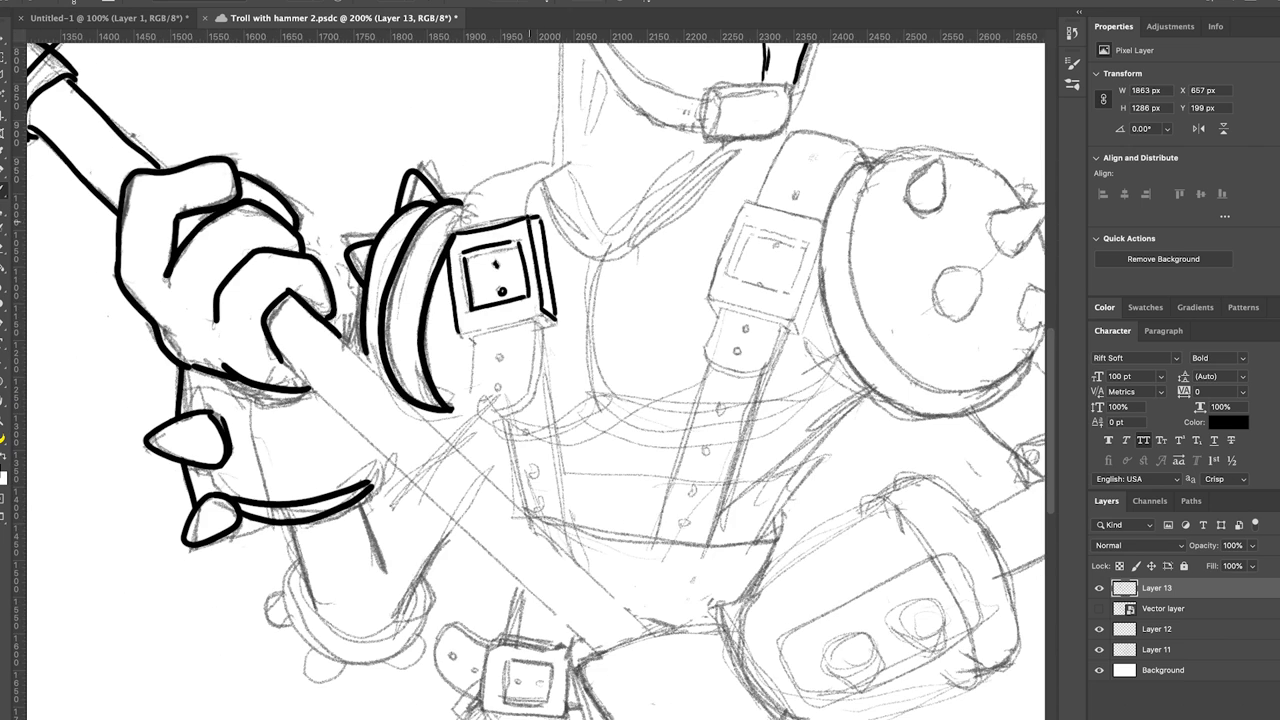
{"action": "left_click_drag", "start_coordinate": [496, 264], "coordinate": [353, 343]}
{"action": "mouse_move", "coordinate": [420, 245]}
{"action": "left_mouse_down"}
{"action": "mouse_move", "coordinate": [626, 218]}
{"action": "mouse_move", "coordinate": [590, 300]}
{"action": "left_mouse_up"}
{"action": "left_click_drag", "start_coordinate": [580, 300], "coordinate": [660, 345]}
Step: Ink the jaw line, the ear beside the face and the face outline
{"action": "left_click_drag", "start_coordinate": [705, 192], "coordinate": [660, 322]}
{"action": "mouse_move", "coordinate": [738, 72]}
{"action": "left_mouse_down"}
{"action": "mouse_move", "coordinate": [528, 272]}
{"action": "mouse_move", "coordinate": [635, 256]}
{"action": "left_mouse_up"}
{"action": "mouse_move", "coordinate": [500, 300]}
{"action": "left_mouse_down"}
{"action": "mouse_move", "coordinate": [550, 290]}
{"action": "mouse_move", "coordinate": [685, 330]}
{"action": "left_mouse_up"}
{"action": "left_click_drag", "start_coordinate": [500, 240], "coordinate": [530, 330]}
{"action": "left_click_drag", "start_coordinate": [600, 300], "coordinate": [628, 323]}
{"action": "mouse_move", "coordinate": [465, 260]}
{"action": "left_mouse_down"}
{"action": "mouse_move", "coordinate": [570, 195]}
{"action": "mouse_move", "coordinate": [720, 196]}
{"action": "left_mouse_up"}
{"action": "left_click_drag", "start_coordinate": [600, 320], "coordinate": [756, 358]}
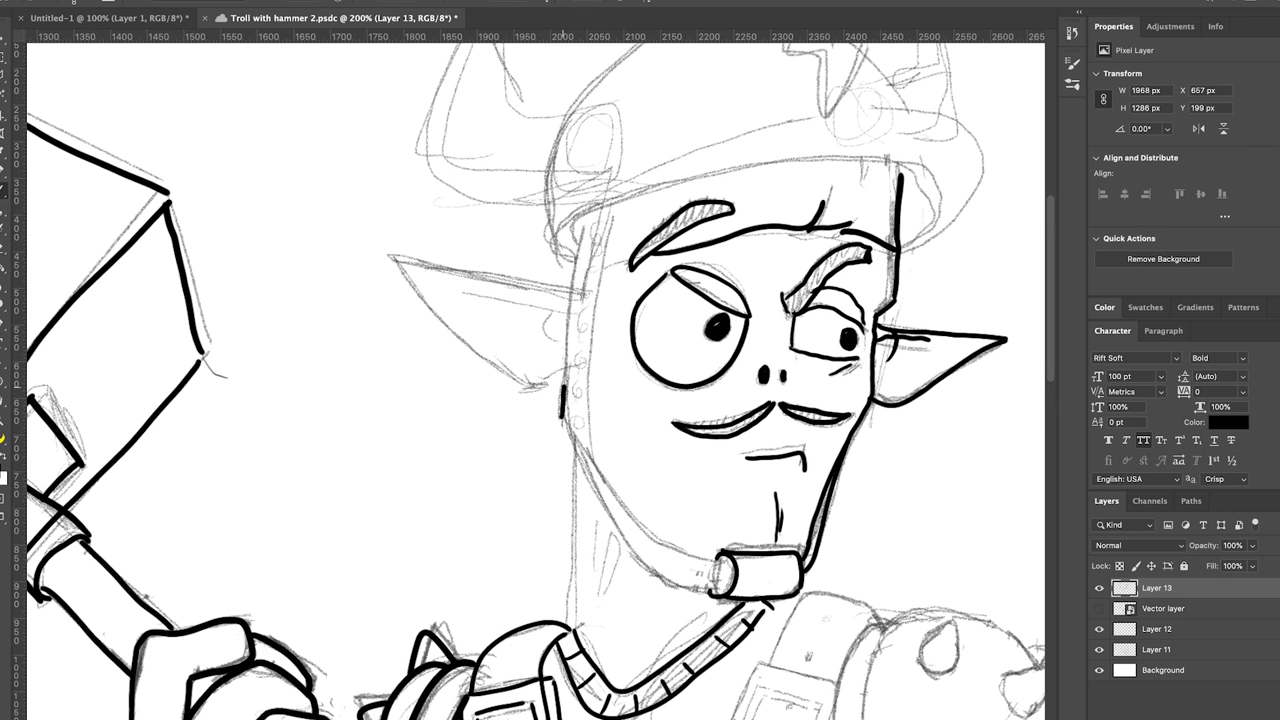
Step: Ink the cheek line, neck lines, collar lines and the other ear
{"action": "left_click_drag", "start_coordinate": [596, 208], "coordinate": [602, 446]}
{"action": "left_click_drag", "start_coordinate": [632, 515], "coordinate": [726, 564]}
{"action": "left_click_drag", "start_coordinate": [566, 440], "coordinate": [640, 566]}
{"action": "left_click_drag", "start_coordinate": [572, 486], "coordinate": [578, 634]}
{"action": "left_click_drag", "start_coordinate": [600, 540], "coordinate": [610, 580]}
{"action": "mouse_move", "coordinate": [500, 300]}
{"action": "left_mouse_down"}
{"action": "mouse_move", "coordinate": [618, 478]}
{"action": "mouse_move", "coordinate": [640, 556]}
{"action": "left_mouse_up"}
{"action": "left_click_drag", "start_coordinate": [700, 300], "coordinate": [402, 358]}
Step: Ink the helmet brim, bump, horn with its base and cuff, dome and lightning bolt
{"action": "mouse_move", "coordinate": [380, 500]}
{"action": "left_mouse_down"}
{"action": "mouse_move", "coordinate": [510, 420]}
{"action": "mouse_move", "coordinate": [720, 485]}
{"action": "left_mouse_up"}
{"action": "left_click_drag", "start_coordinate": [368, 480], "coordinate": [760, 470]}
{"action": "left_click_drag", "start_coordinate": [430, 340], "coordinate": [440, 420]}
{"action": "left_click_drag", "start_coordinate": [315, 225], "coordinate": [430, 345]}
{"action": "mouse_move", "coordinate": [298, 238]}
{"action": "left_mouse_down"}
{"action": "mouse_move", "coordinate": [263, 415]}
{"action": "mouse_move", "coordinate": [390, 434]}
{"action": "left_mouse_up"}
{"action": "left_click_drag", "start_coordinate": [412, 340], "coordinate": [426, 396]}
{"action": "left_click_drag", "start_coordinate": [288, 300], "coordinate": [320, 284]}
{"action": "left_click_drag", "start_coordinate": [388, 340], "coordinate": [620, 236]}
{"action": "left_click_drag", "start_coordinate": [420, 320], "coordinate": [490, 380]}
{"action": "left_click_drag", "start_coordinate": [394, 390], "coordinate": [454, 462]}
{"action": "mouse_move", "coordinate": [482, 398]}
{"action": "left_mouse_down"}
{"action": "mouse_move", "coordinate": [532, 470]}
{"action": "mouse_move", "coordinate": [614, 216]}
{"action": "left_mouse_up"}
Step: Ink the chest strap, its buckle and inner details, and the shoulder pad outline
{"action": "left_click_drag", "start_coordinate": [500, 600], "coordinate": [546, 266]}
{"action": "left_click_drag", "start_coordinate": [556, 318], "coordinate": [640, 348]}
{"action": "mouse_move", "coordinate": [514, 386]}
{"action": "left_mouse_down"}
{"action": "mouse_move", "coordinate": [597, 410]}
{"action": "mouse_move", "coordinate": [566, 502]}
{"action": "left_mouse_up"}
{"action": "left_click_drag", "start_coordinate": [474, 480], "coordinate": [566, 504]}
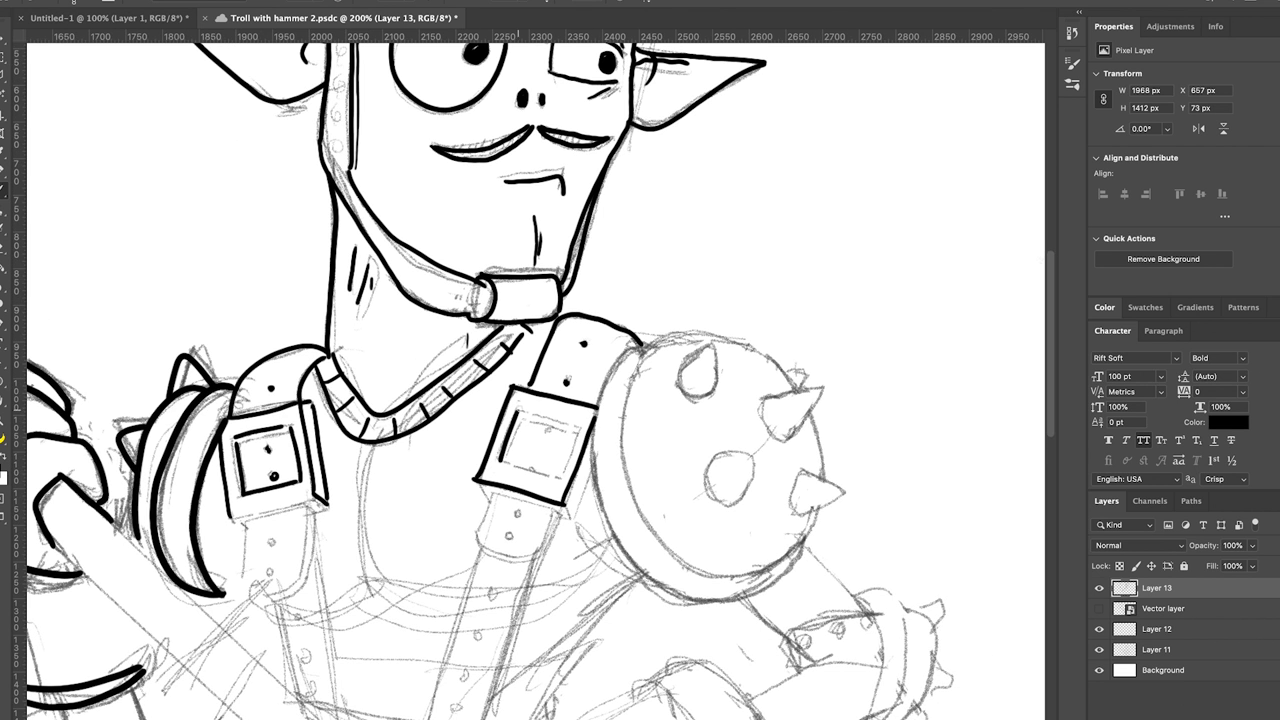
{"action": "left_click_drag", "start_coordinate": [520, 410], "coordinate": [572, 478]}
{"action": "left_click_drag", "start_coordinate": [236, 496], "coordinate": [288, 432]}
{"action": "left_click_drag", "start_coordinate": [602, 470], "coordinate": [797, 545]}
{"action": "left_click_drag", "start_coordinate": [638, 342], "coordinate": [600, 420]}
{"action": "left_click_drag", "start_coordinate": [500, 400], "coordinate": [638, 460]}
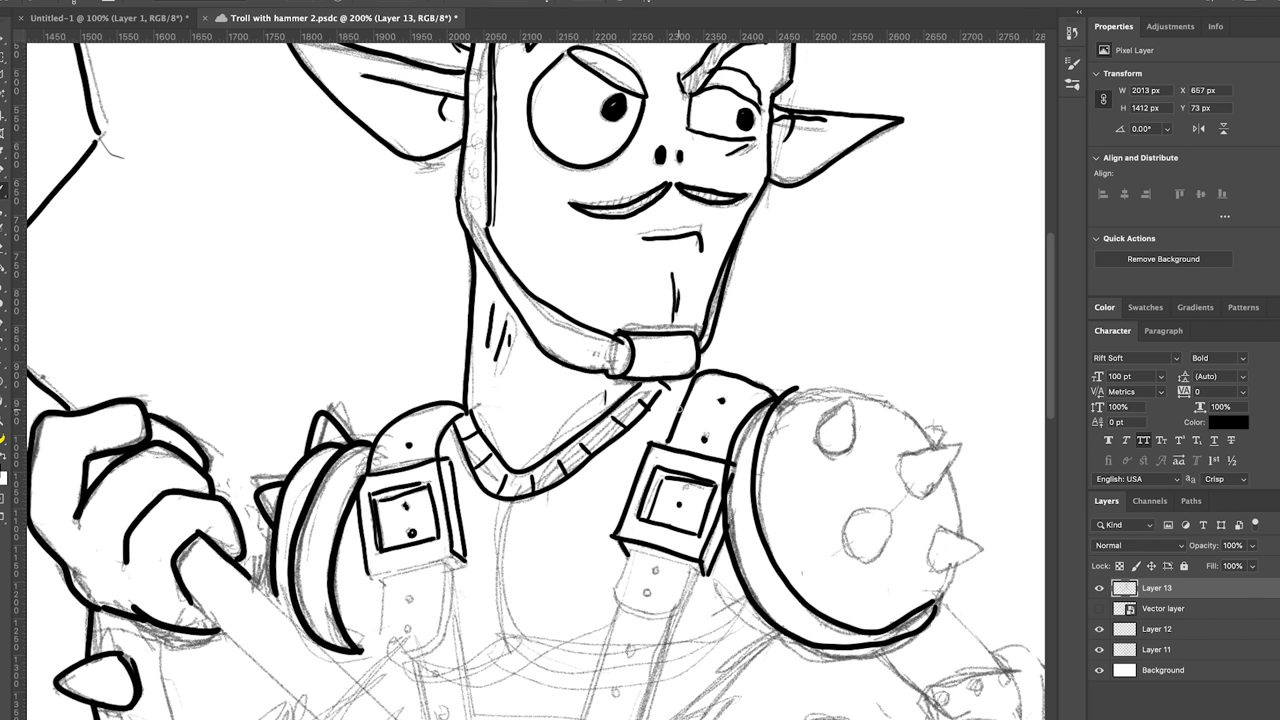
{"action": "left_click_drag", "start_coordinate": [680, 410], "coordinate": [462, 390]}
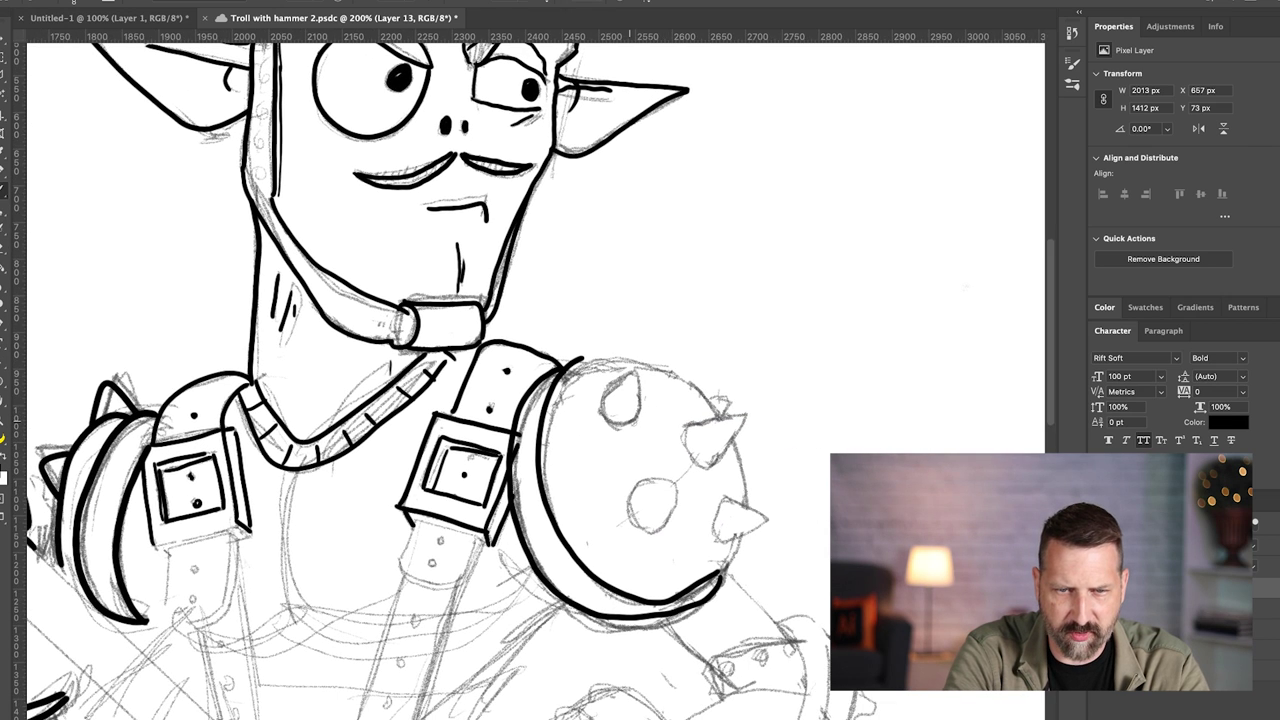
Step: Ink the shoulder pad's top, right and lower-right spikes and its lower round hole, undoing one stray stroke
{"action": "mouse_move", "coordinate": [641, 421]}
{"action": "left_mouse_down"}
{"action": "mouse_move", "coordinate": [619, 426]}
{"action": "mouse_move", "coordinate": [622, 373]}
{"action": "mouse_move", "coordinate": [638, 392]}
{"action": "left_mouse_up"}
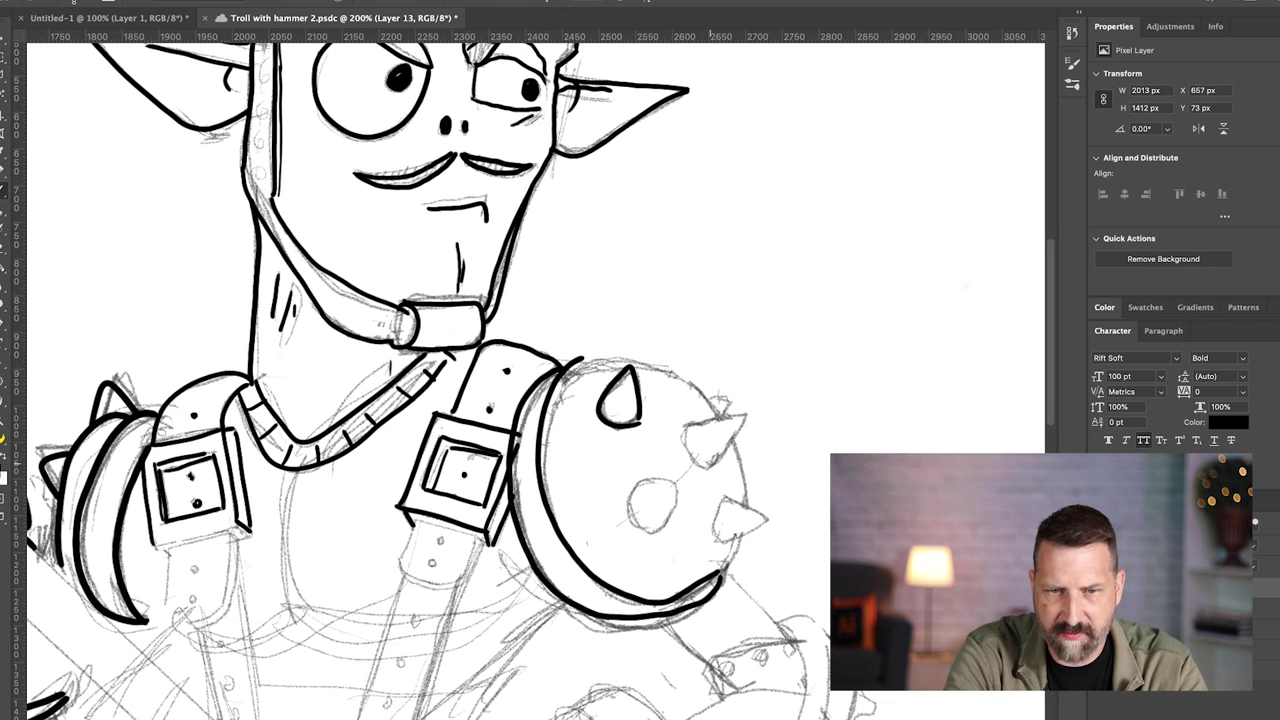
{"action": "mouse_move", "coordinate": [708, 466]}
{"action": "left_mouse_down"}
{"action": "mouse_move", "coordinate": [688, 462]}
{"action": "mouse_move", "coordinate": [680, 430]}
{"action": "mouse_move", "coordinate": [744, 420]}
{"action": "mouse_move", "coordinate": [712, 464]}
{"action": "left_mouse_up"}
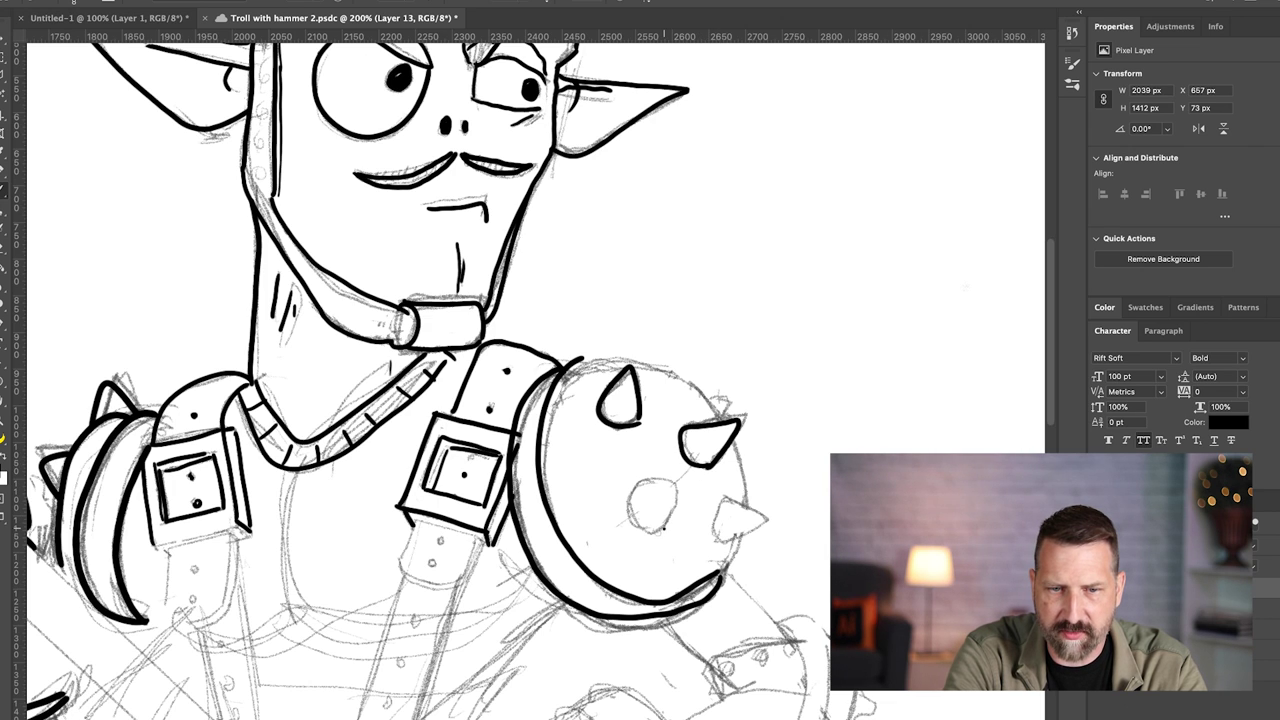
{"action": "mouse_move", "coordinate": [664, 528]}
{"action": "left_mouse_down"}
{"action": "mouse_move", "coordinate": [627, 513]}
{"action": "mouse_move", "coordinate": [648, 478]}
{"action": "mouse_move", "coordinate": [669, 520]}
{"action": "mouse_move", "coordinate": [652, 528]}
{"action": "left_mouse_up"}
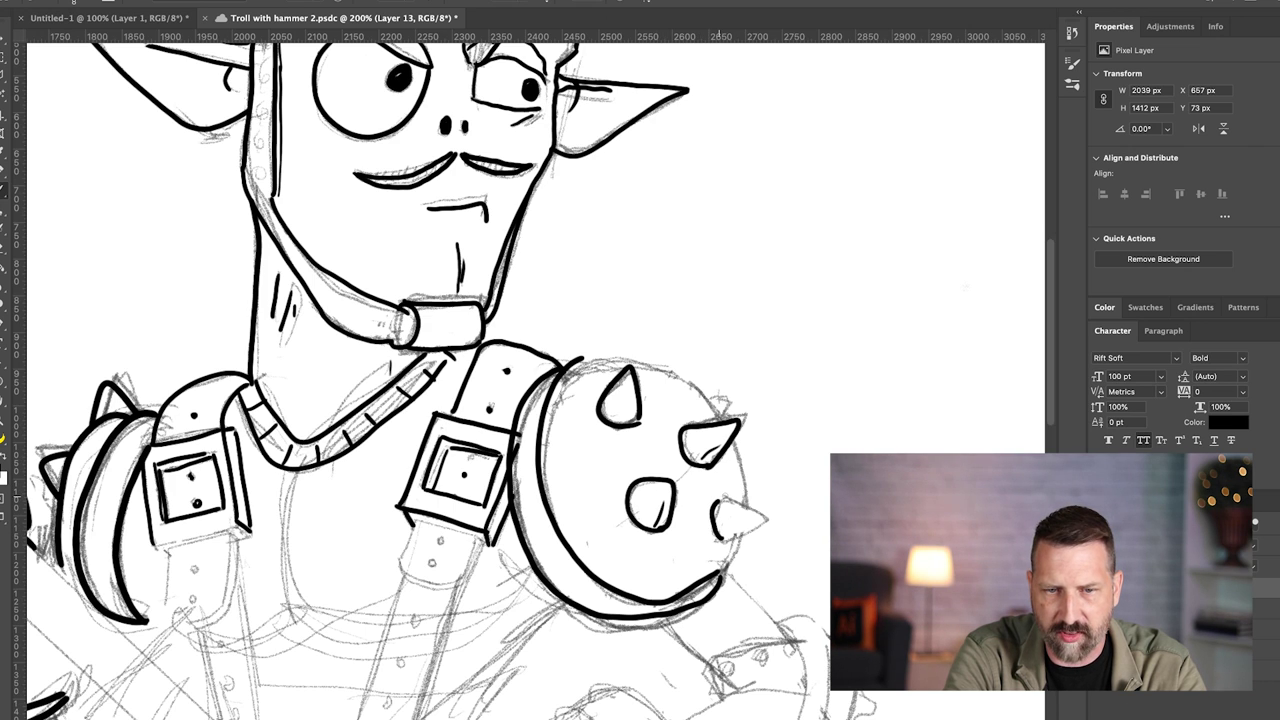
{"action": "mouse_move", "coordinate": [717, 497]}
{"action": "left_mouse_down"}
{"action": "mouse_move", "coordinate": [755, 518]}
{"action": "mouse_move", "coordinate": [770, 508]}
{"action": "mouse_move", "coordinate": [732, 440]}
{"action": "left_mouse_up"}
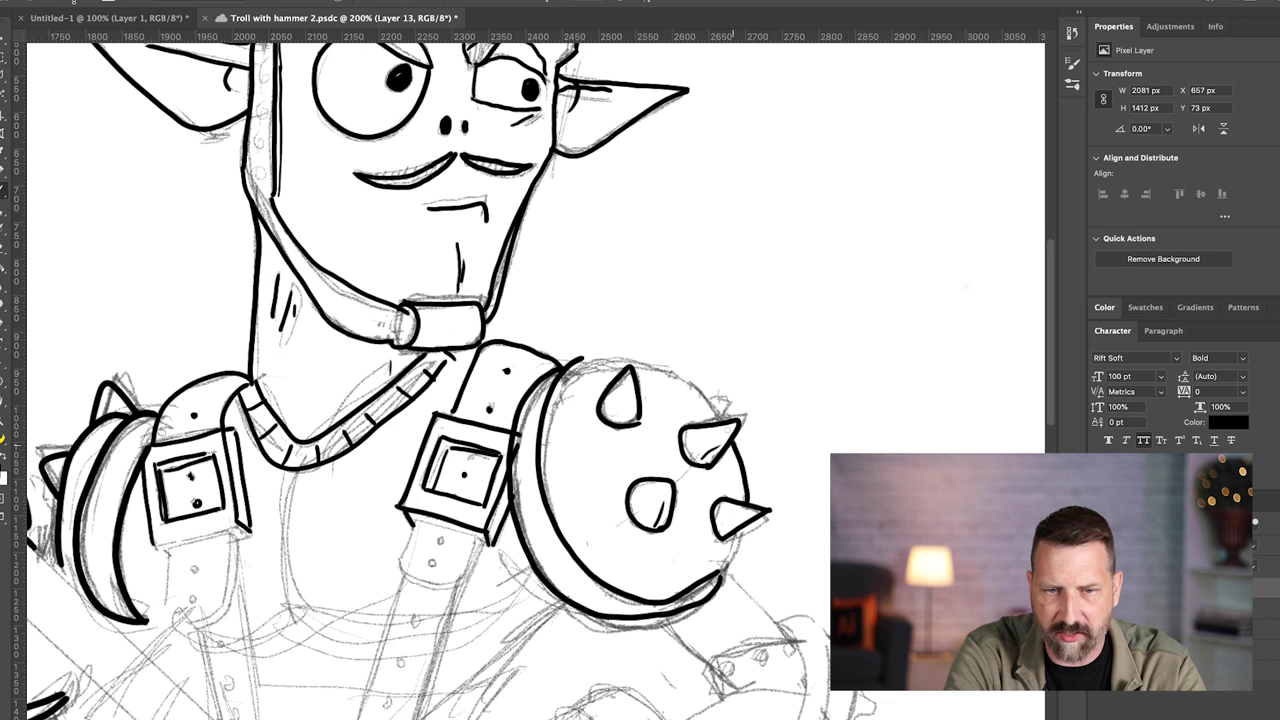
{"action": "mouse_move", "coordinate": [695, 389]}
{"action": "left_mouse_down"}
{"action": "mouse_move", "coordinate": [759, 441]}
{"action": "mouse_move", "coordinate": [638, 418]}
{"action": "mouse_move", "coordinate": [659, 427]}
{"action": "mouse_move", "coordinate": [615, 450]}
{"action": "mouse_move", "coordinate": [603, 497]}
{"action": "left_mouse_up"}
{"action": "key", "text": "ctrl+z"}
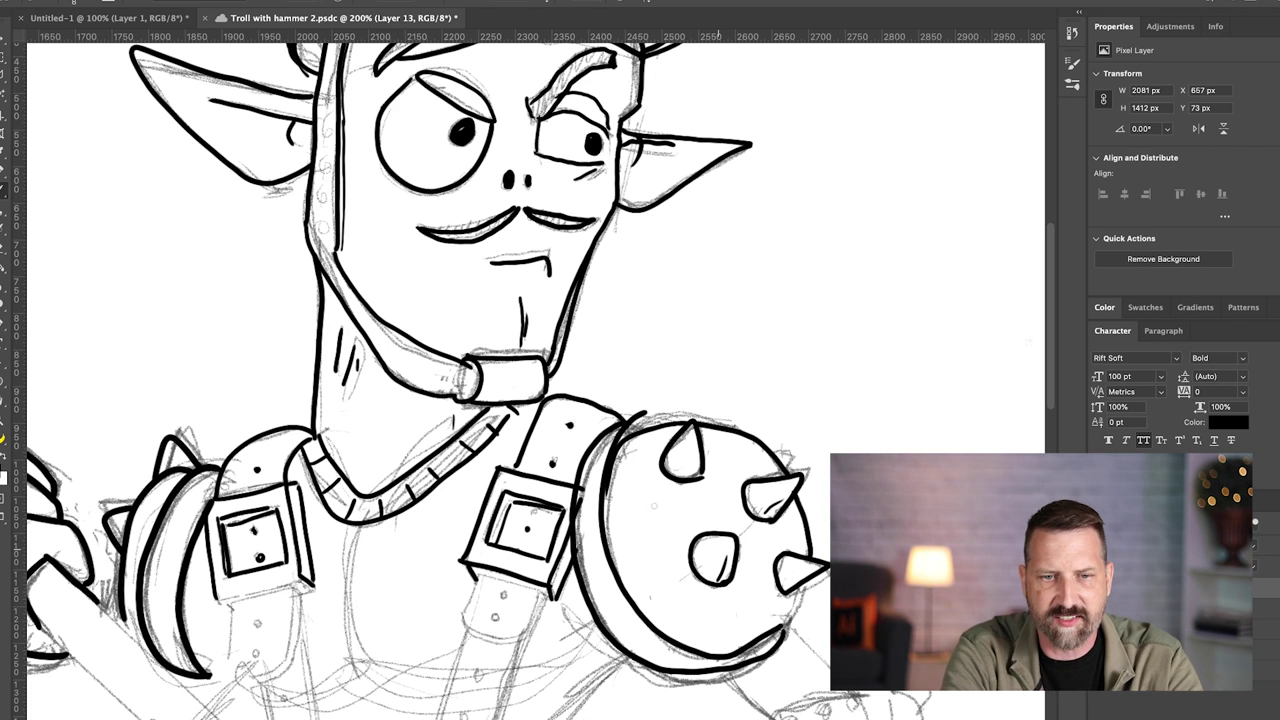
{"action": "scroll", "coordinate": [585, 469], "scroll_direction": "down", "scroll_amount": 3}
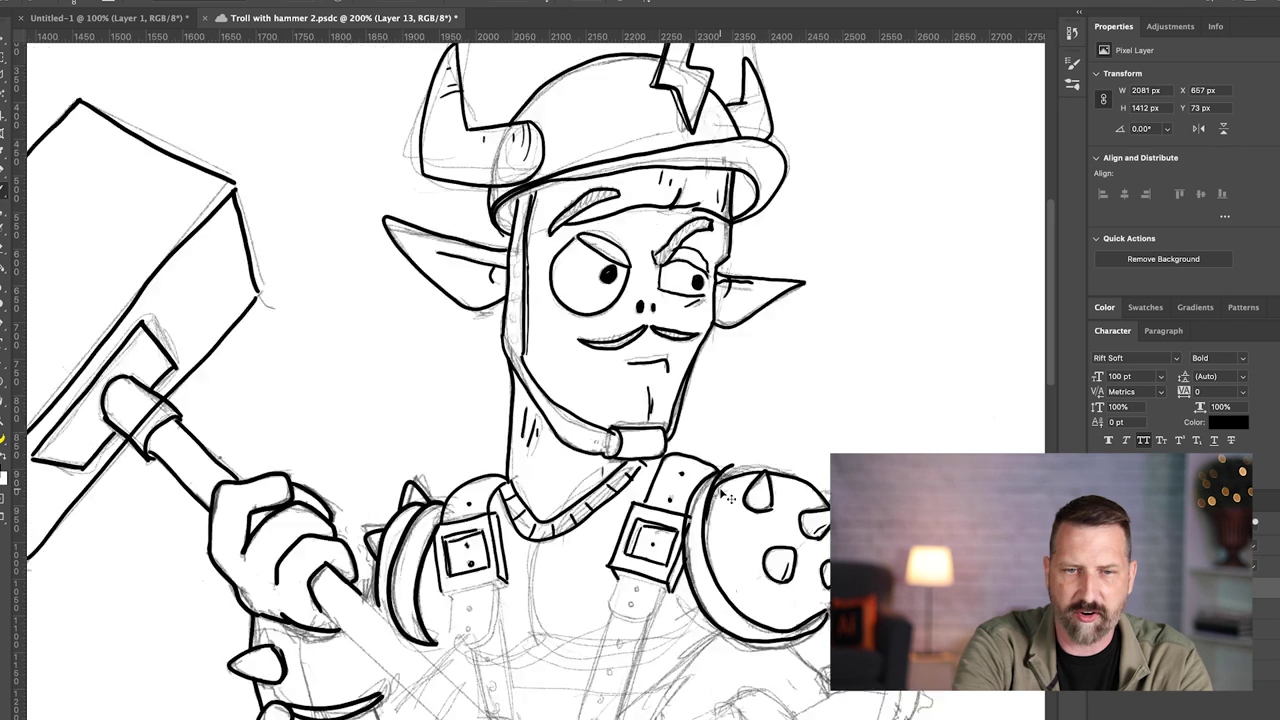
Step: Zoom out to the full canvas and hide the pencil sketch layer
{"action": "scroll", "coordinate": [730, 498], "scroll_direction": "down", "scroll_amount": 2}
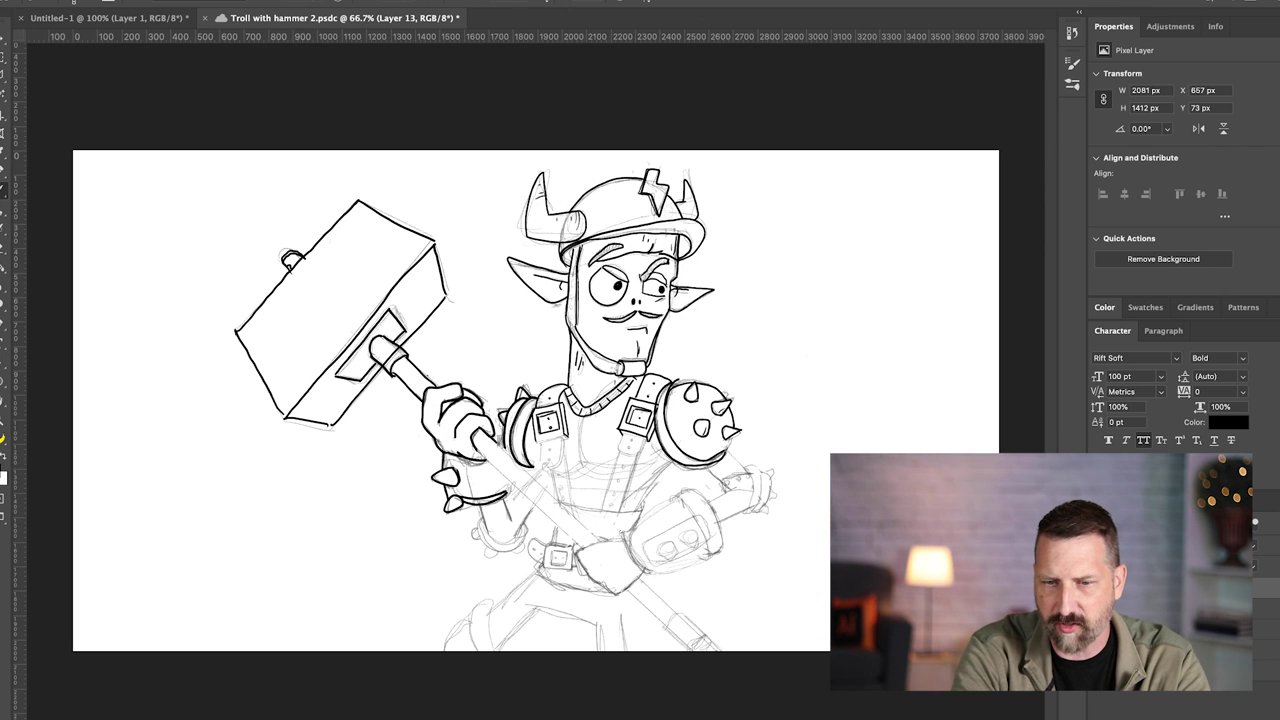
{"action": "key", "text": "ctrl+comma"}
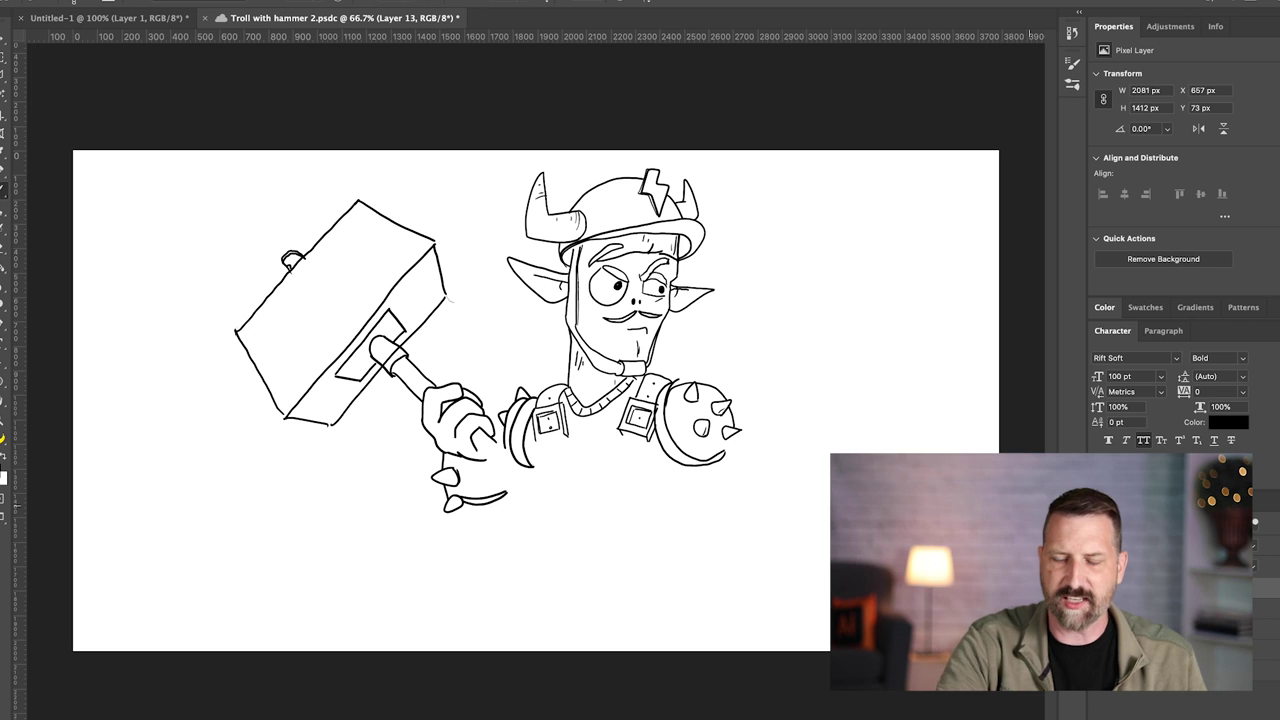